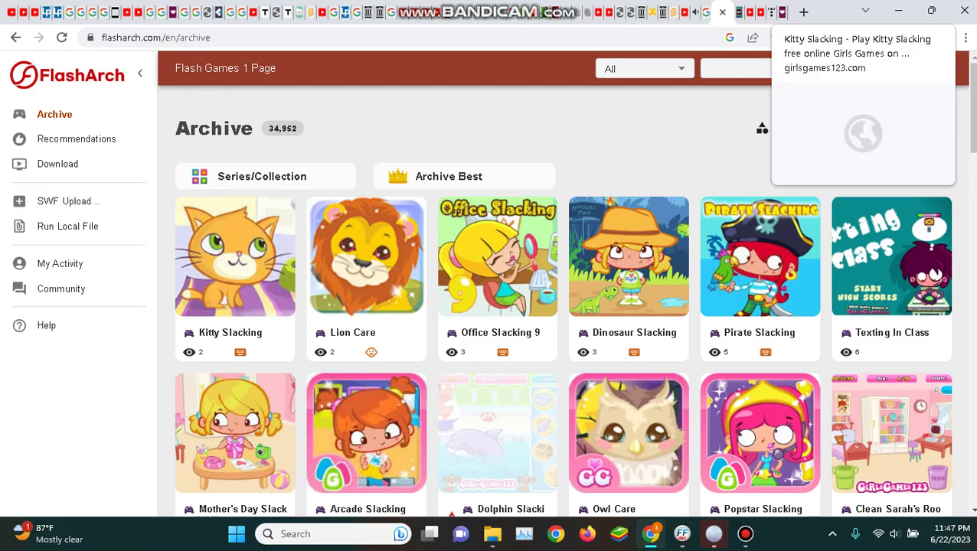
Step: View the comment requesting a FlashArch game upload tutorial in YouTube Studio
click(10, 11)
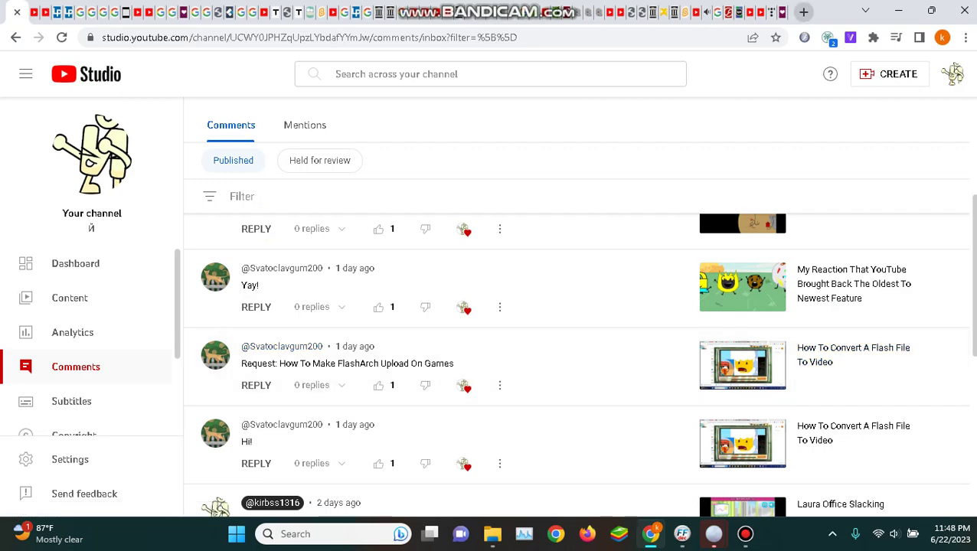
Step: Switch to GirlsGames123 and open page 4 of the Slacking games category
click(766, 11)
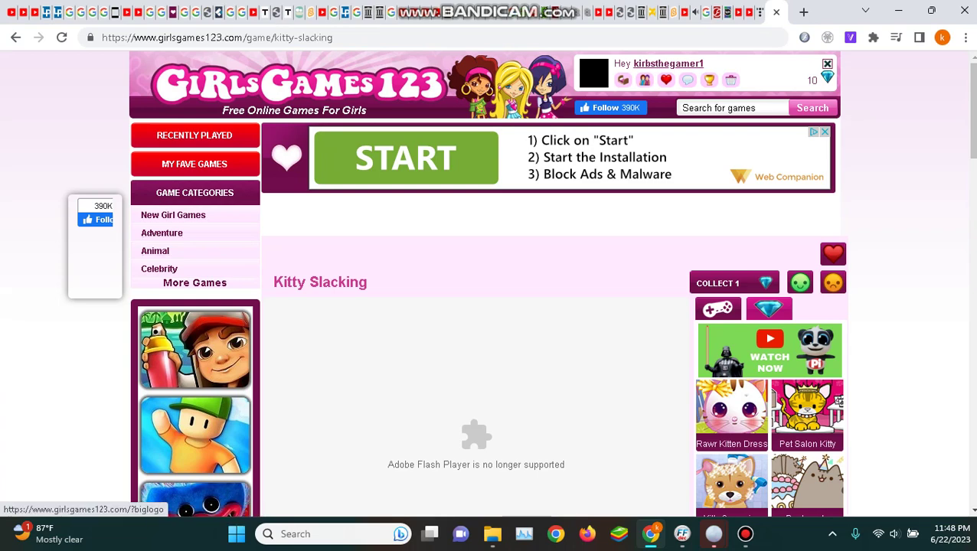
click(299, 84)
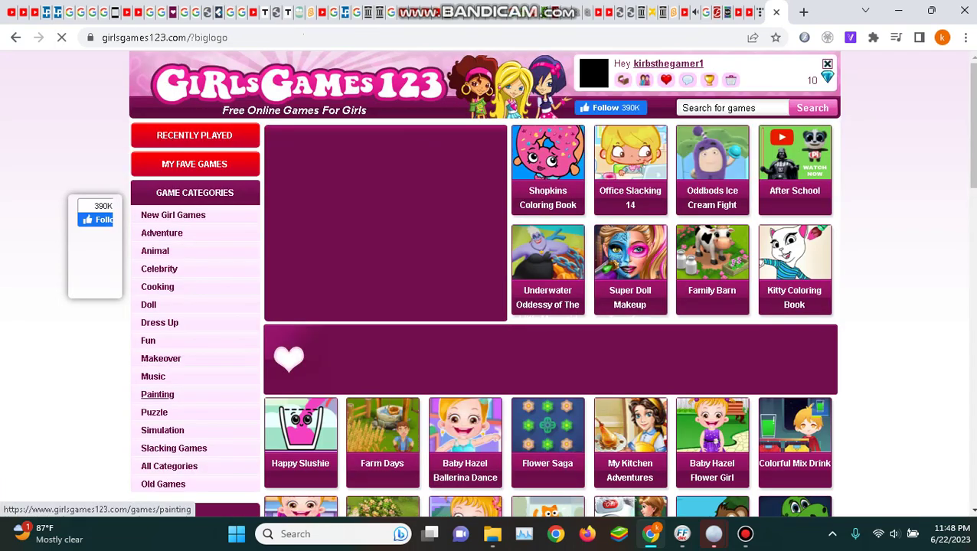
click(169, 466)
scroll(169, 467, down, 15)
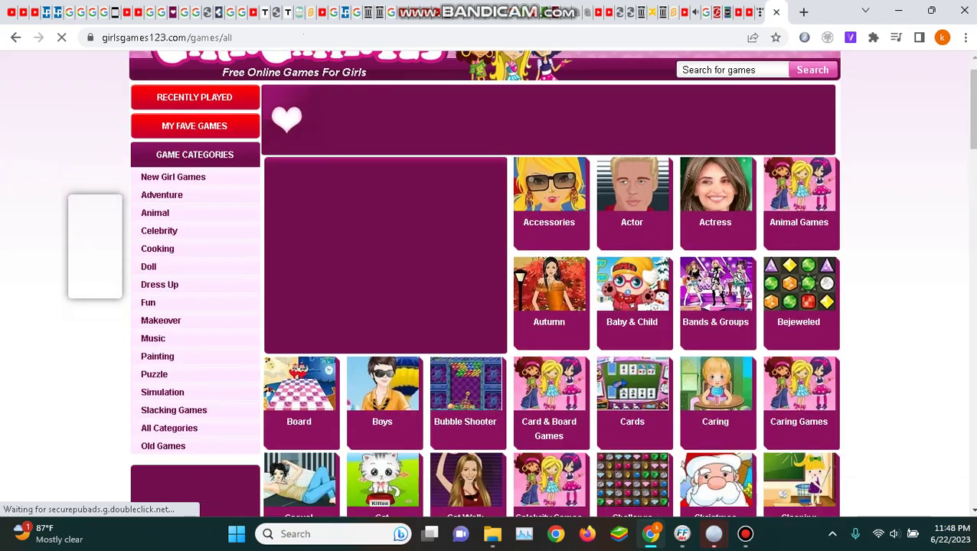
scroll(631, 214, down, 5)
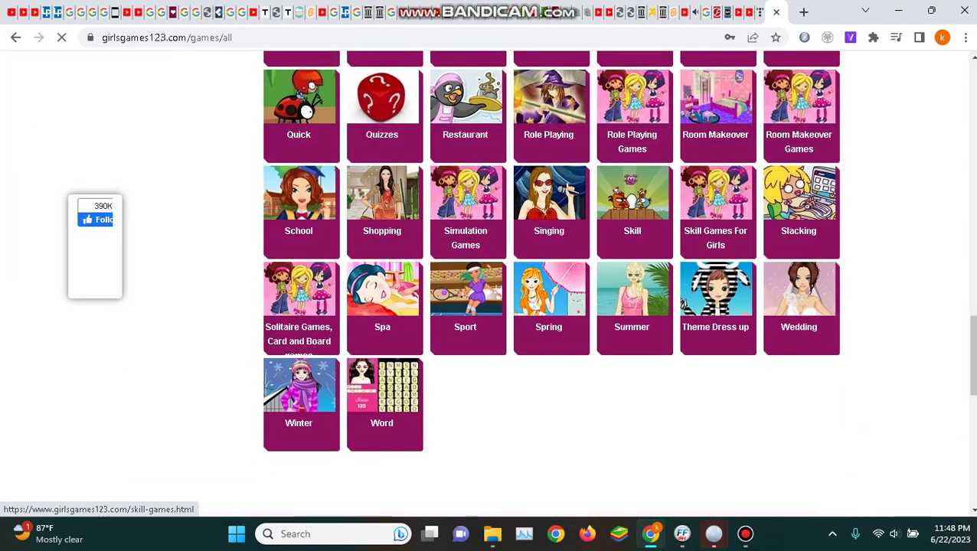
click(798, 200)
scroll(798, 201, down, 9)
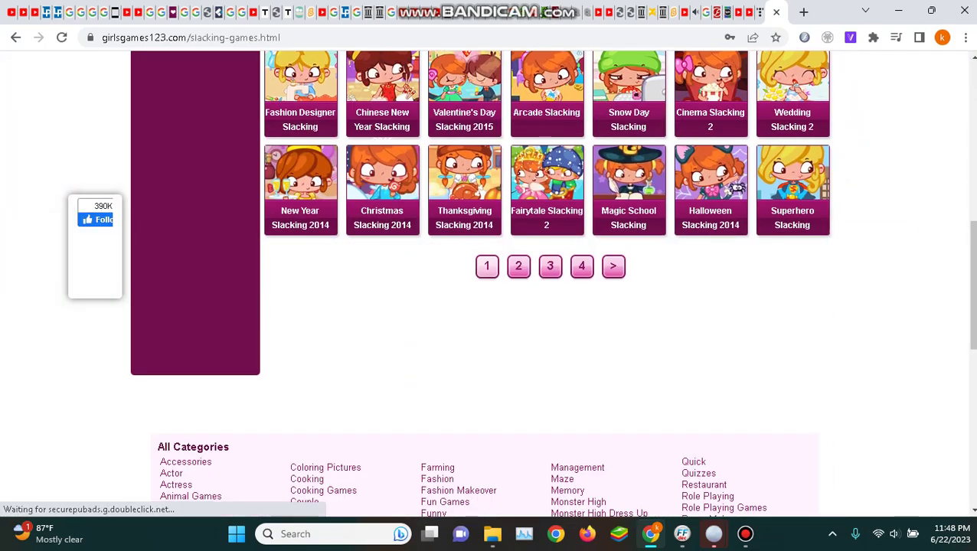
click(581, 265)
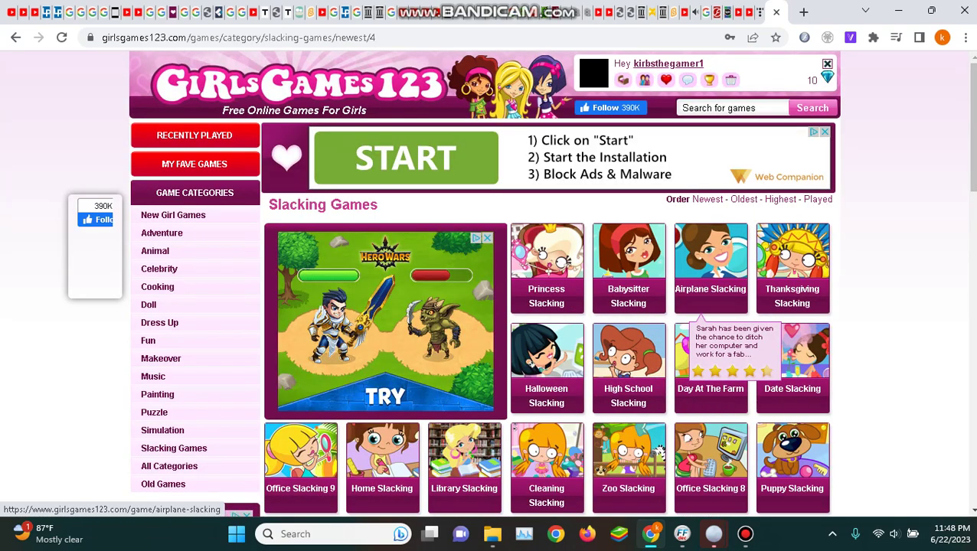
Step: Open the Airplane Slacking game, skip its video ad and download airplane-slacking2.swf with Flash Master
click(708, 302)
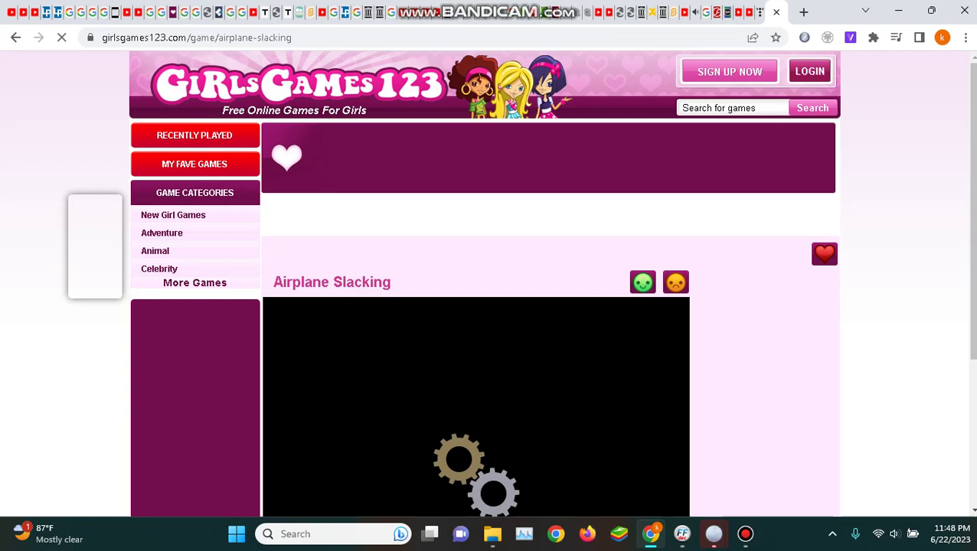
scroll(488, 283, down, 2)
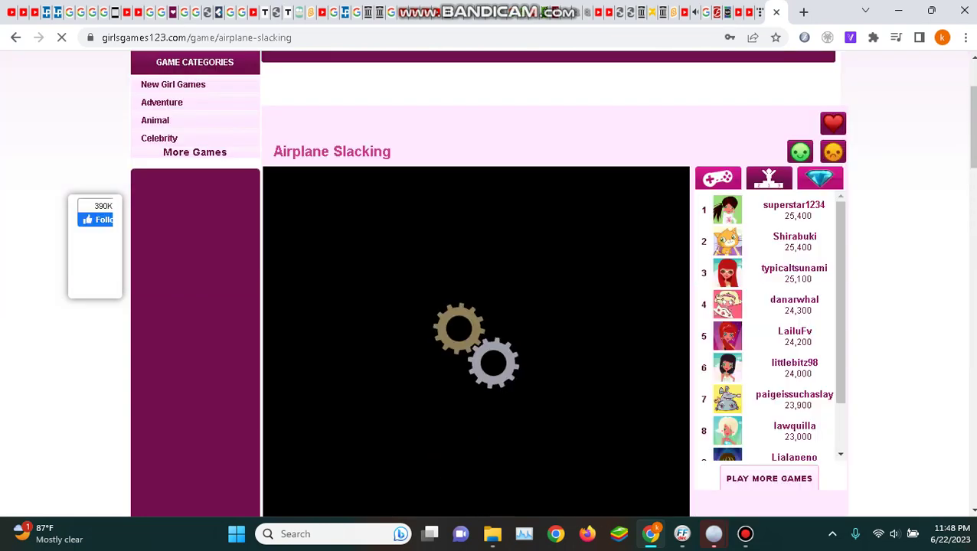
scroll(488, 283, down, 1)
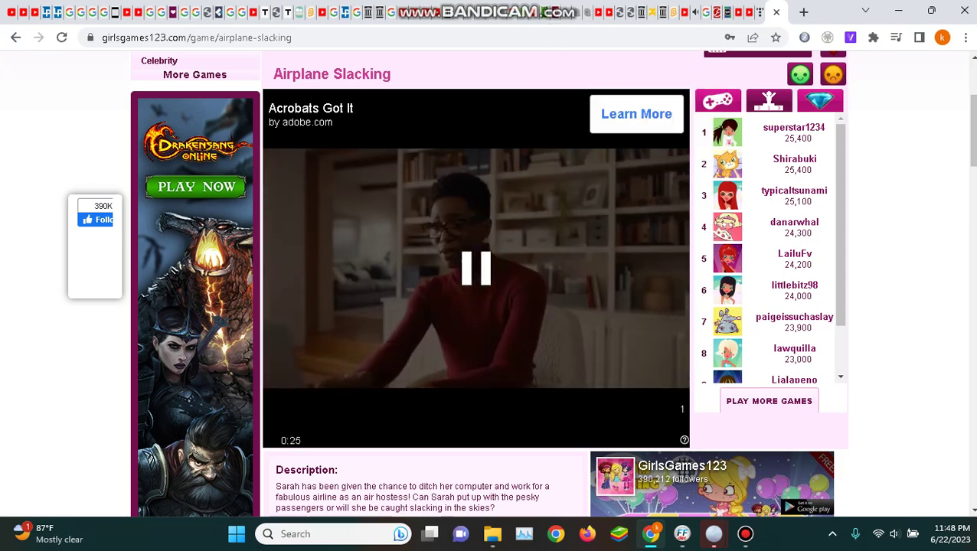
click(651, 406)
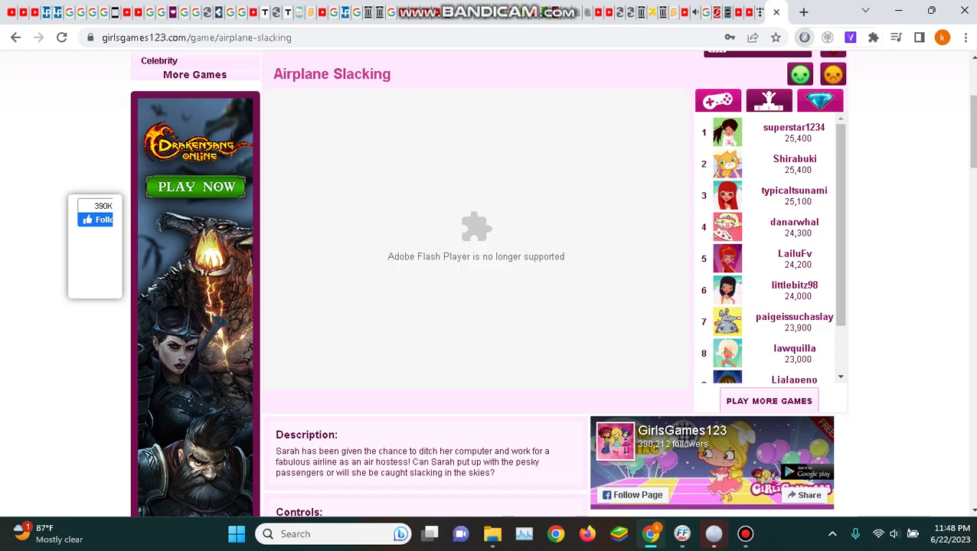
click(803, 37)
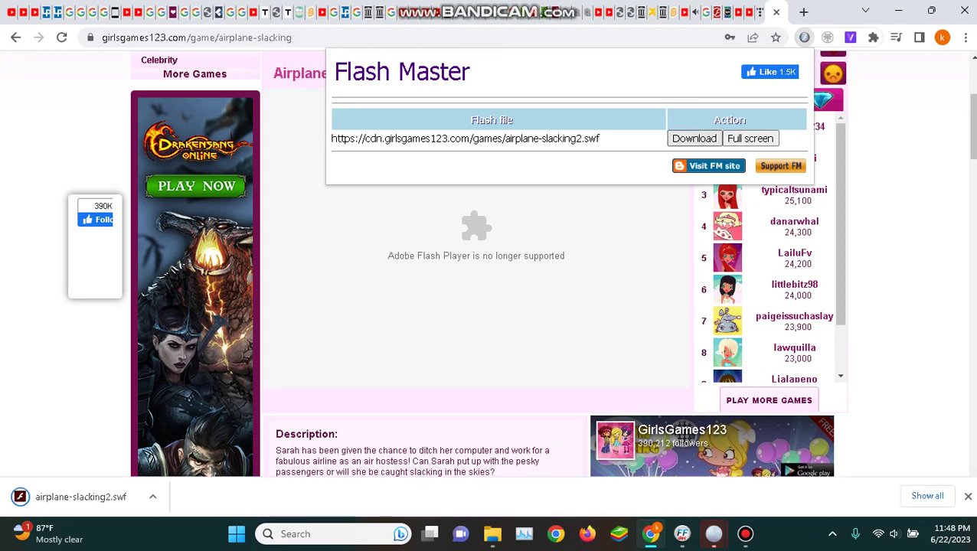
key(Escape)
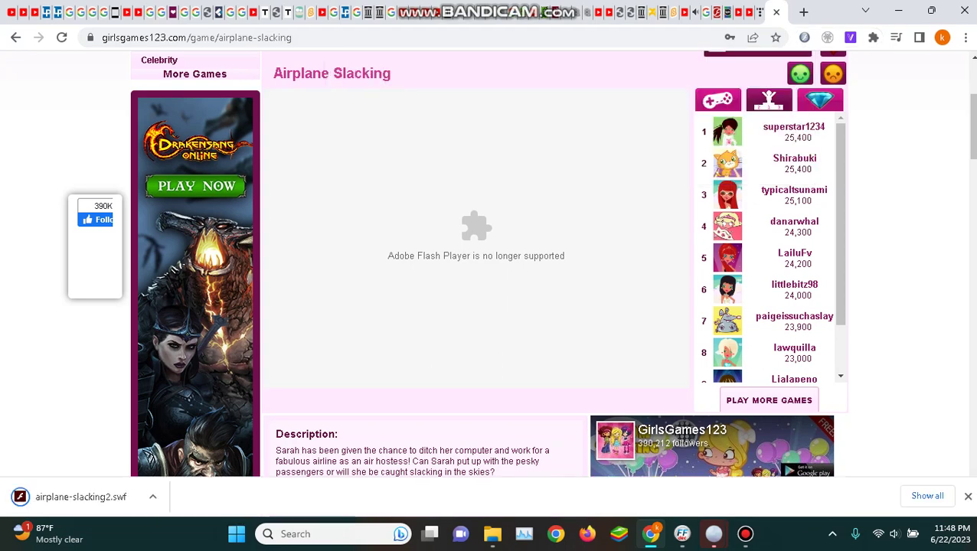
Step: Switch to FlashArch and upload airplane-slacking2 from the Downloads folder as a new SWF file
click(716, 12)
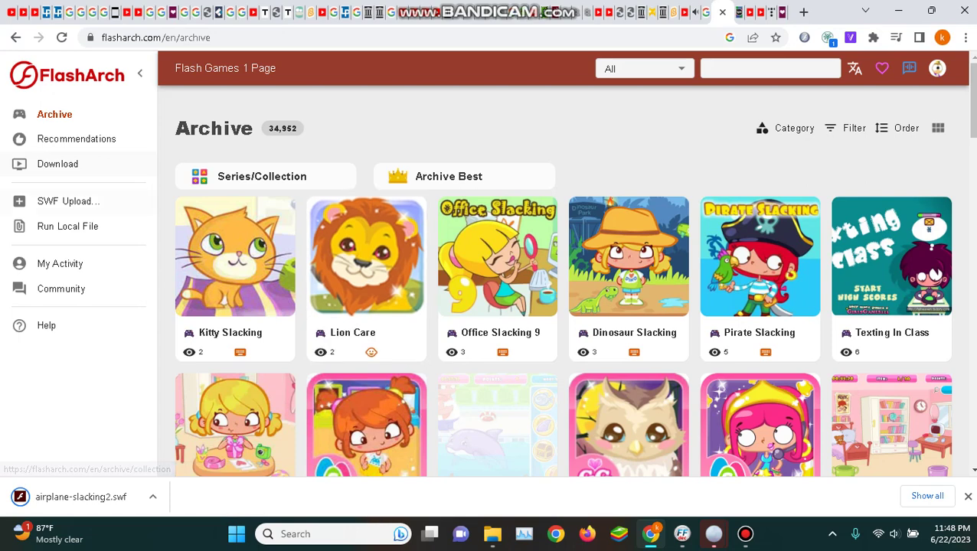
click(69, 200)
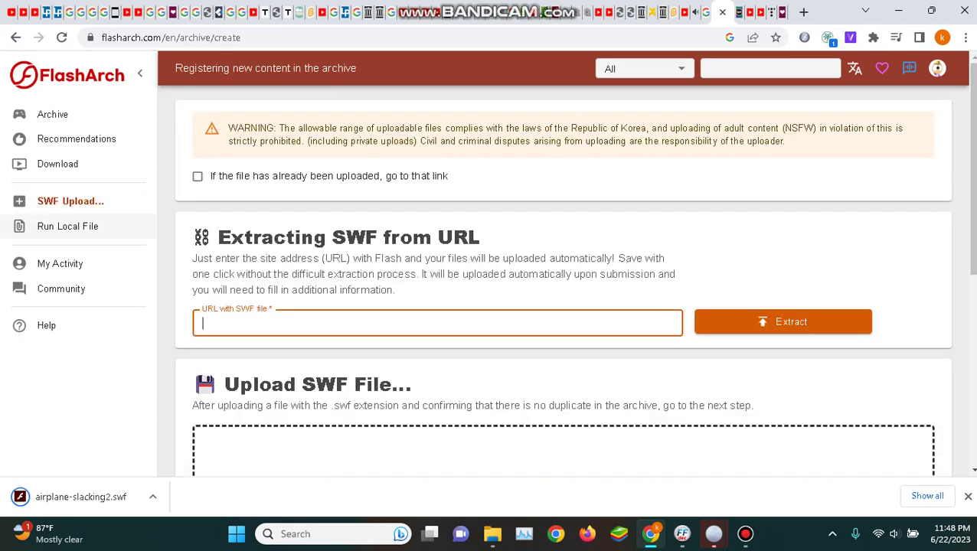
click(490, 451)
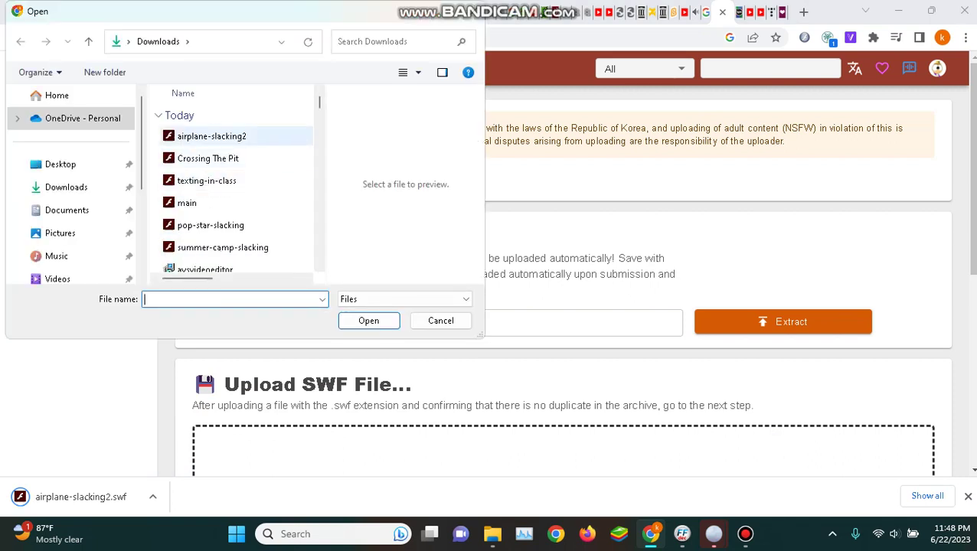
click(212, 136)
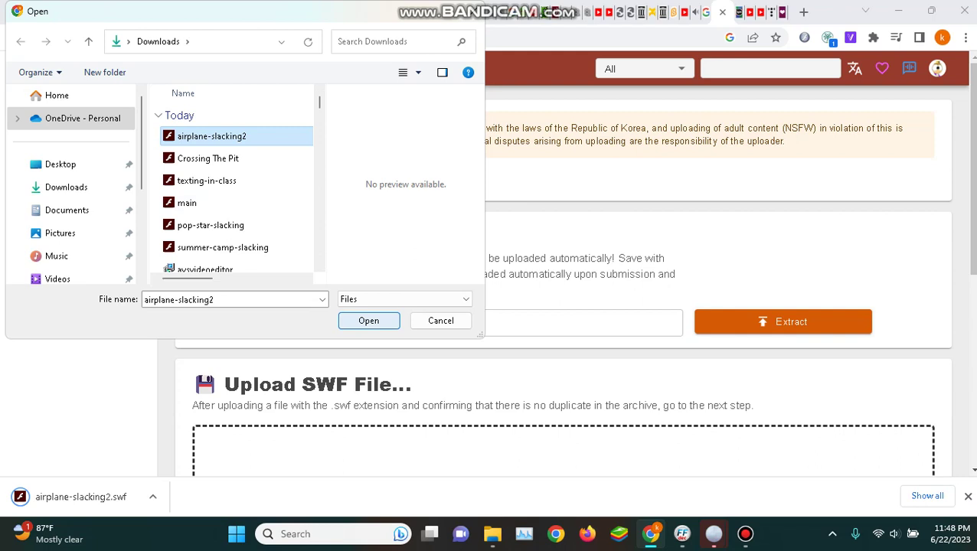
click(368, 320)
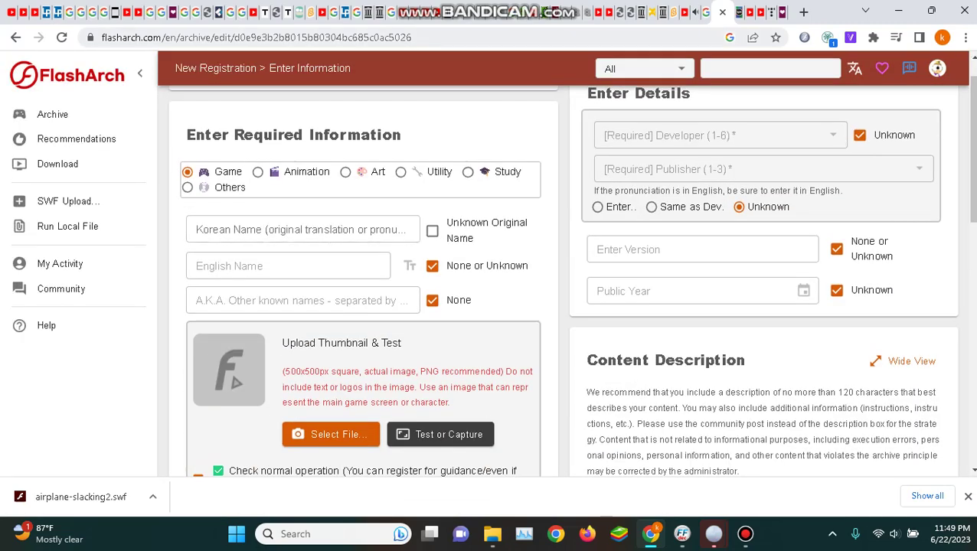
Step: Switch to the Google English-to-Korean translator and translate "Airplane Slacking"
key(ctrl+shift+Tab)
key(ctrl+a)
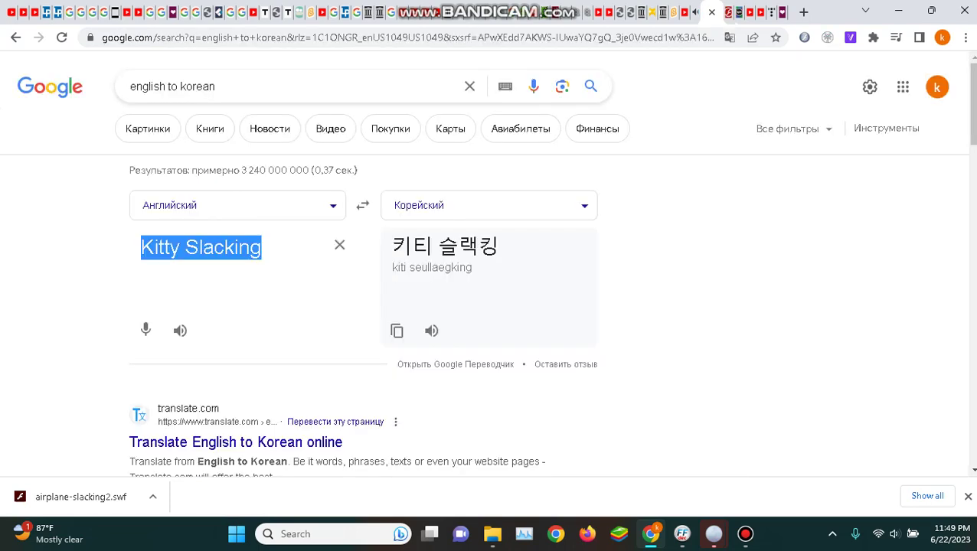
text(Airpla)
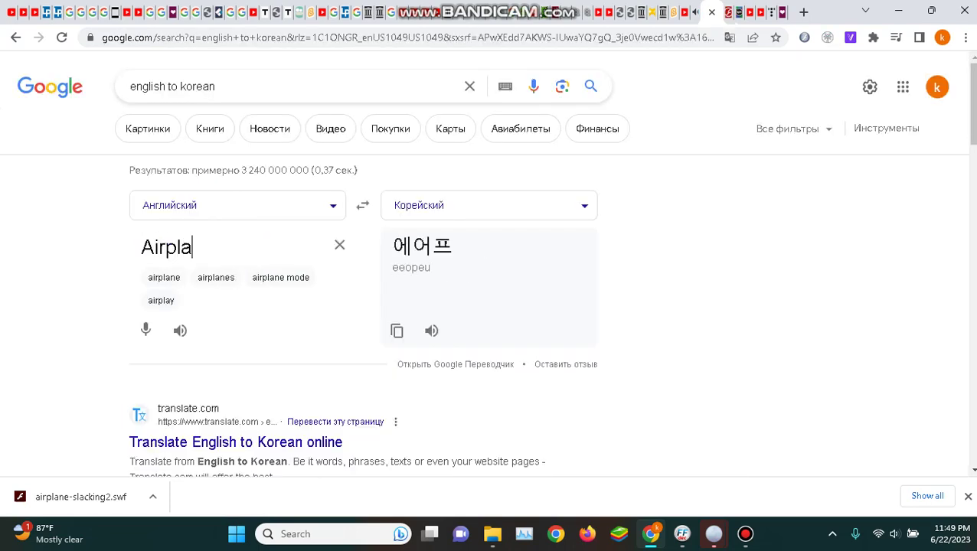
text(ne SL)
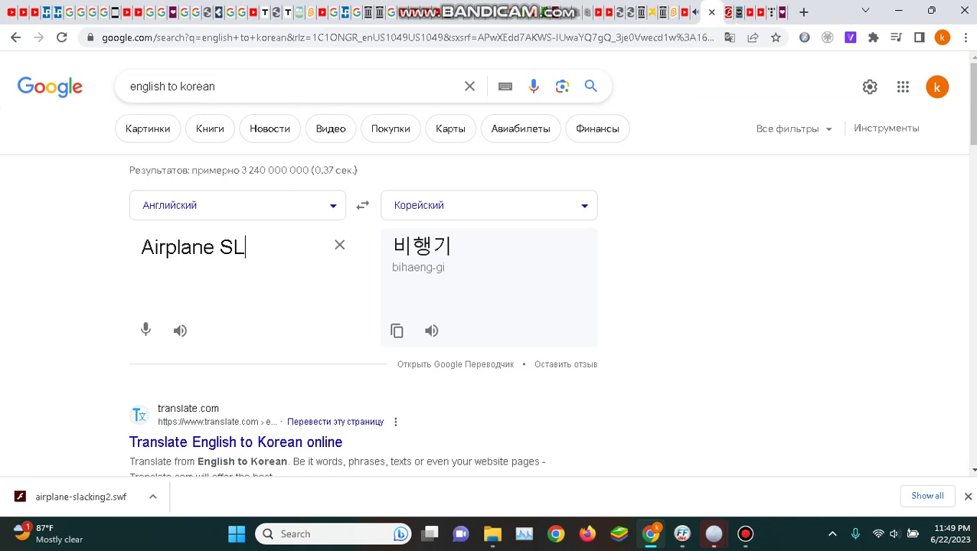
text(ackin)
key(BackSpace)
key(BackSpace)
text(\)
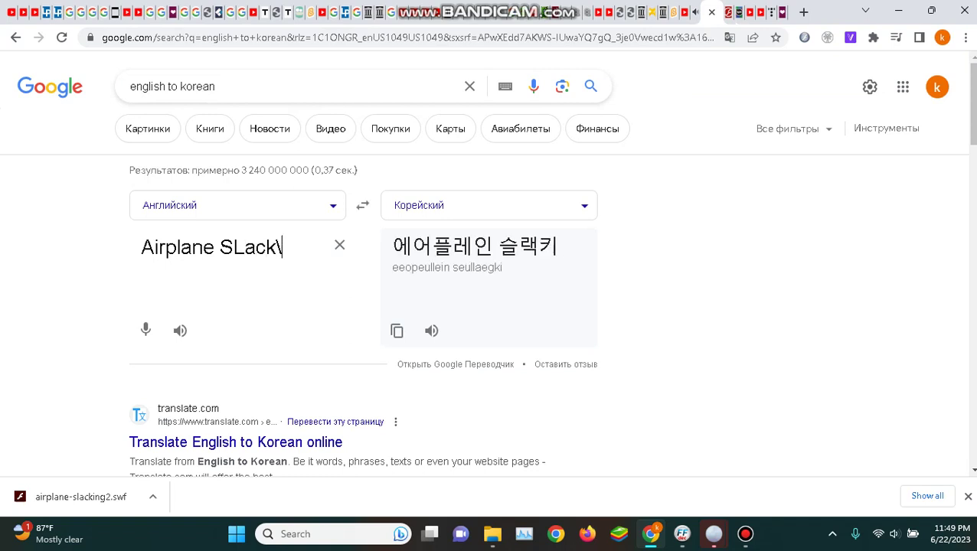
key(BackSpace)
key(BackSpace)
key(BackSpace)
text(Sla)
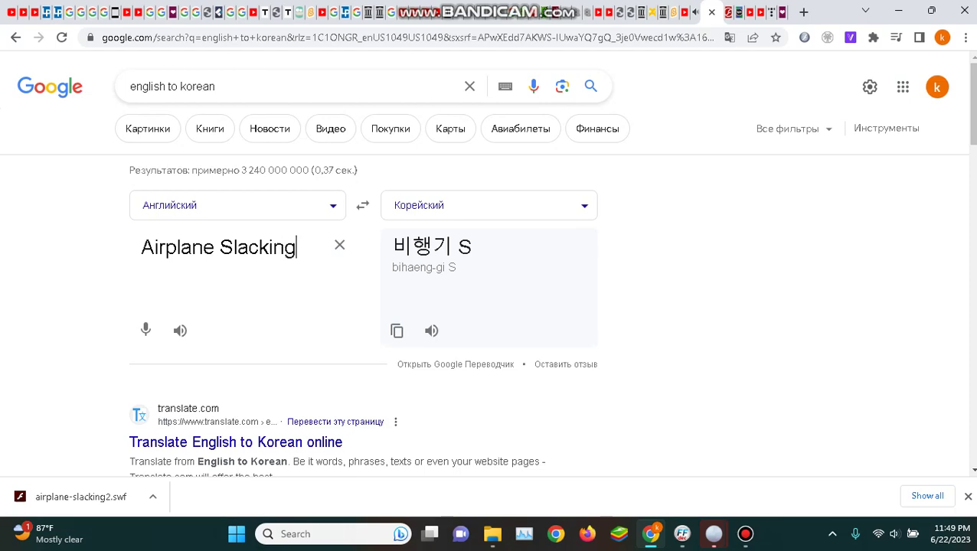
Step: Copy the translation 비행기 슬랙킹 into FlashArch's Korean name, clear the English name's None or Unknown option and enter Airplane Slacking there
click(396, 329)
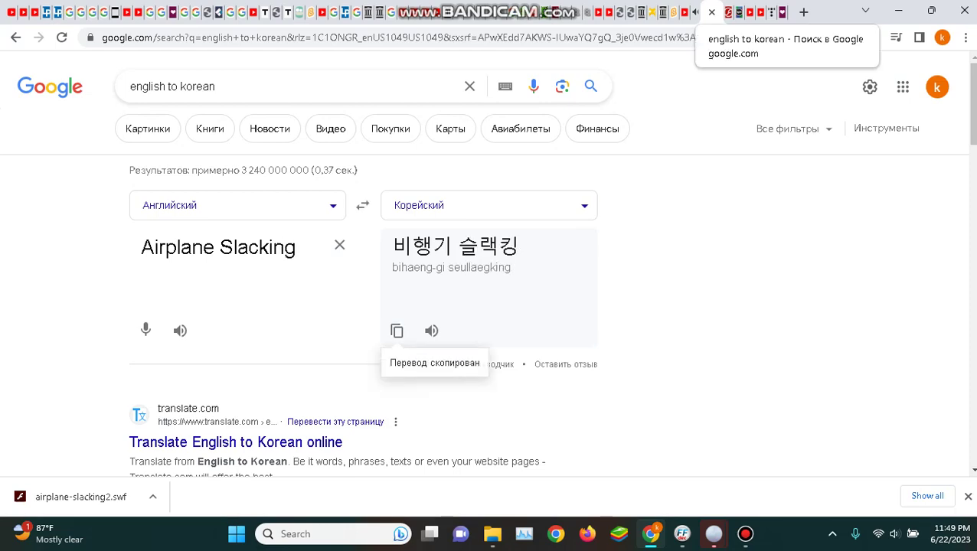
click(728, 11)
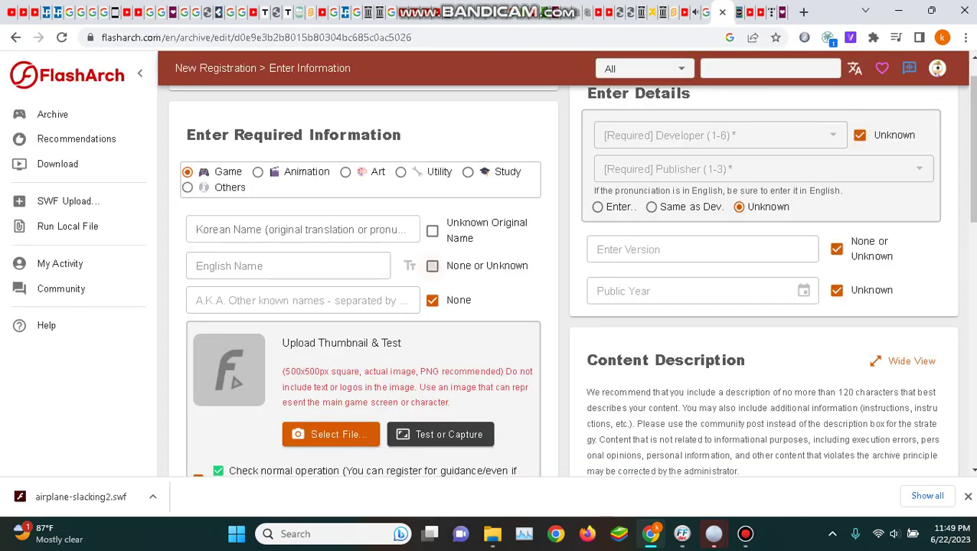
click(333, 231)
right_click(333, 231)
click(360, 339)
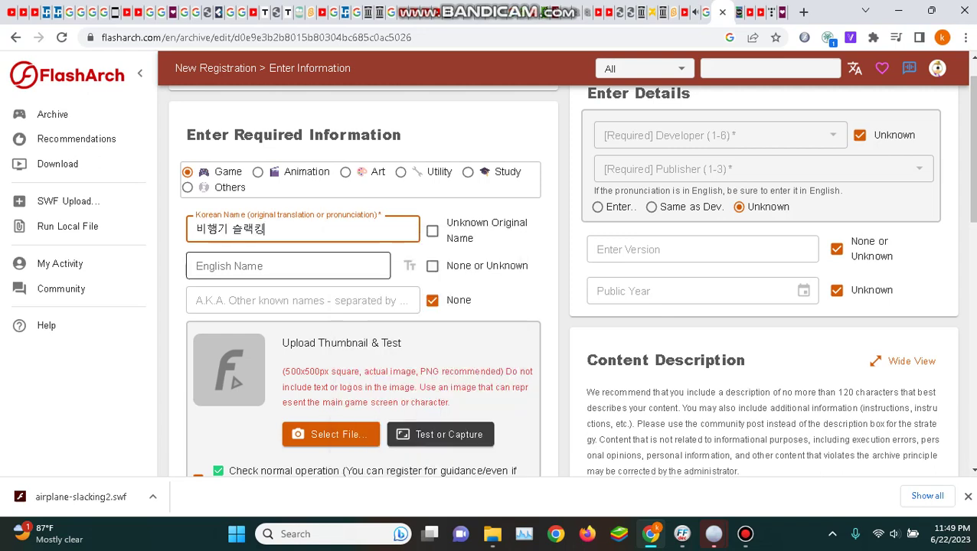
click(321, 265)
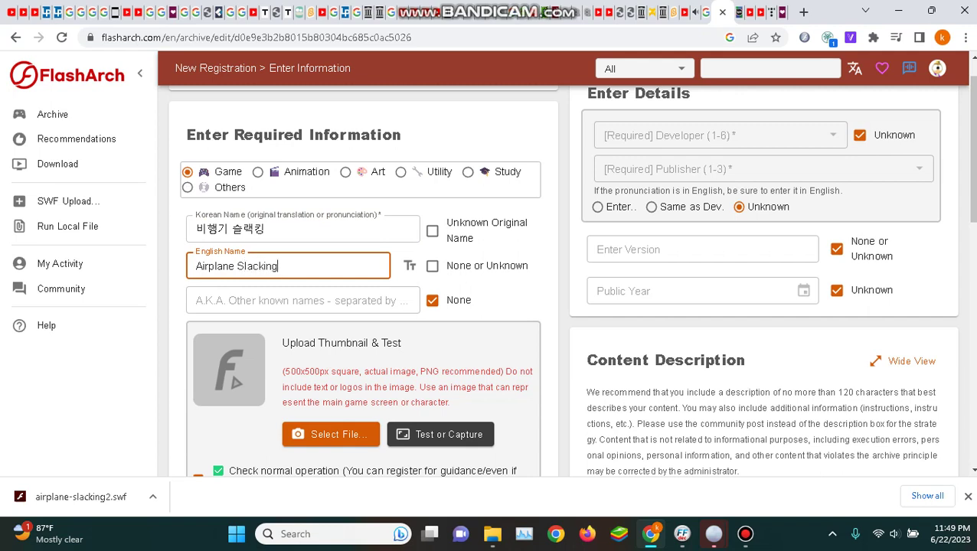
Step: Clear the developer's Unknown option and set the developer to the existing entry Girls Games 123
click(859, 136)
click(712, 135)
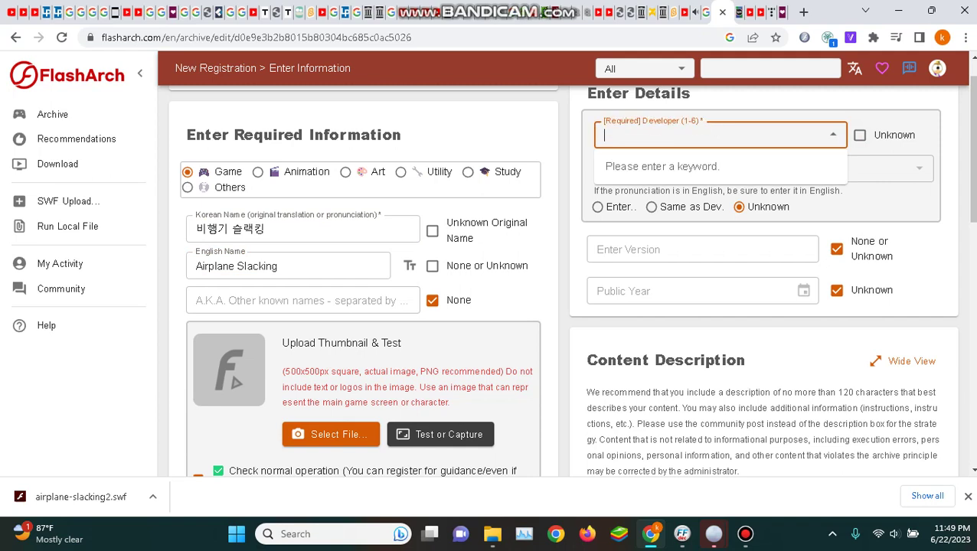
text(girlsgames123)
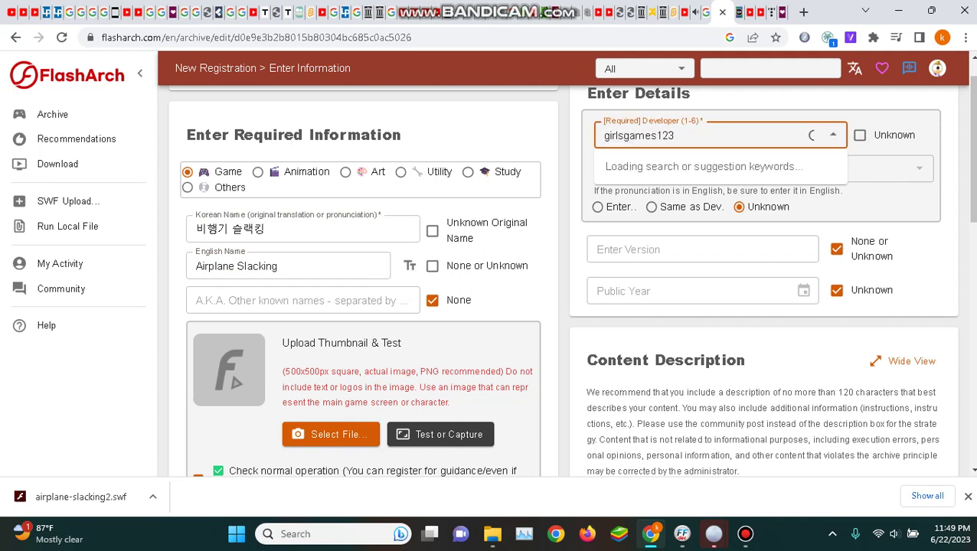
key(Down)
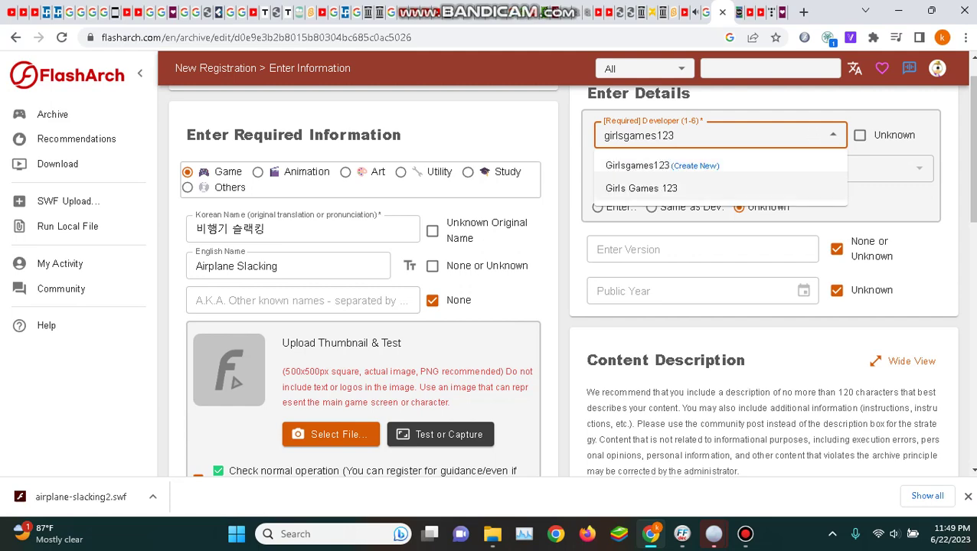
key(Return)
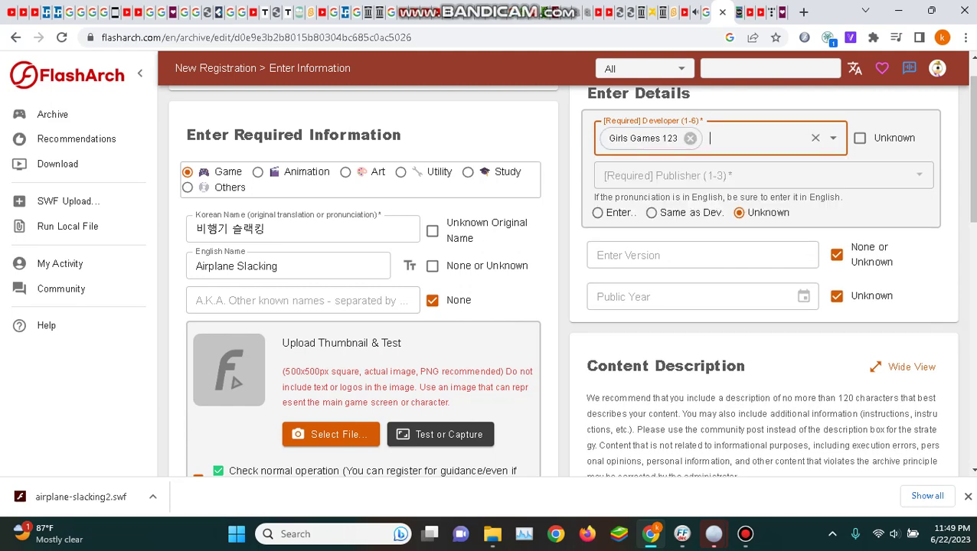
Step: Set the game's supported languages to Multilingual
scroll(571, 276, down, 5)
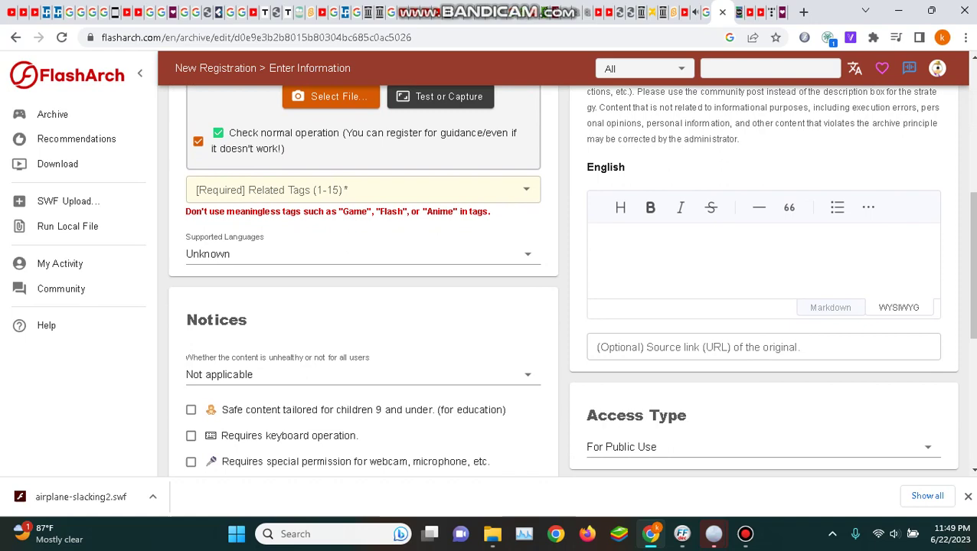
click(363, 254)
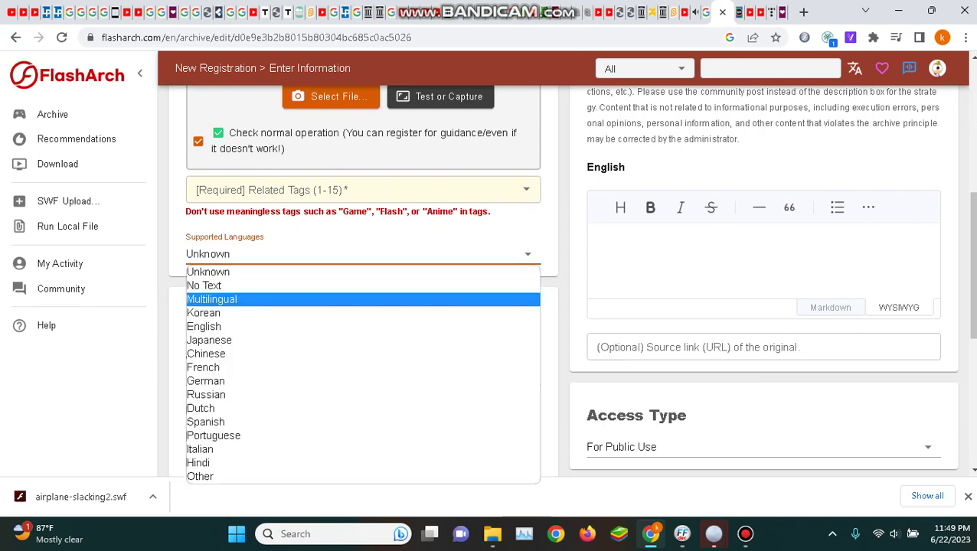
key(Return)
scroll(570, 281, down, 1)
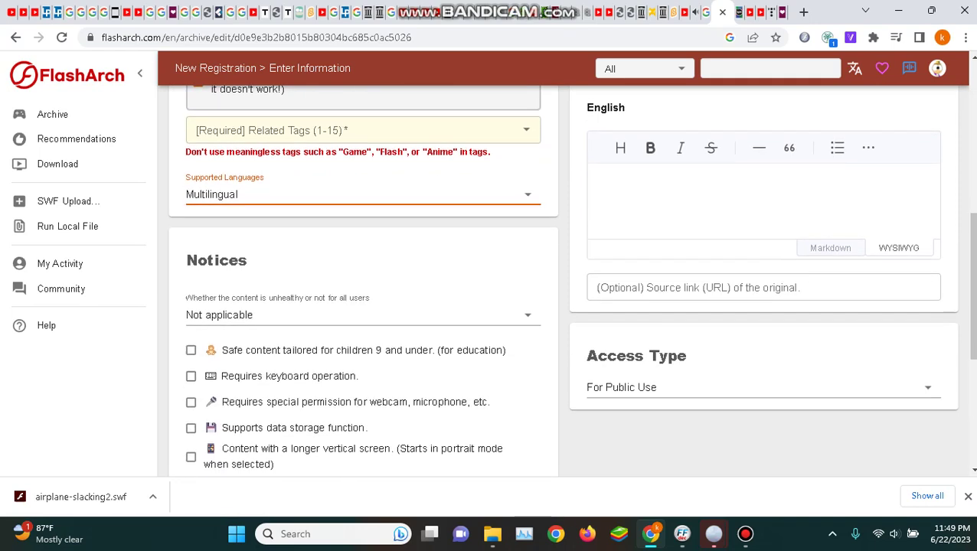
scroll(570, 281, up, 1)
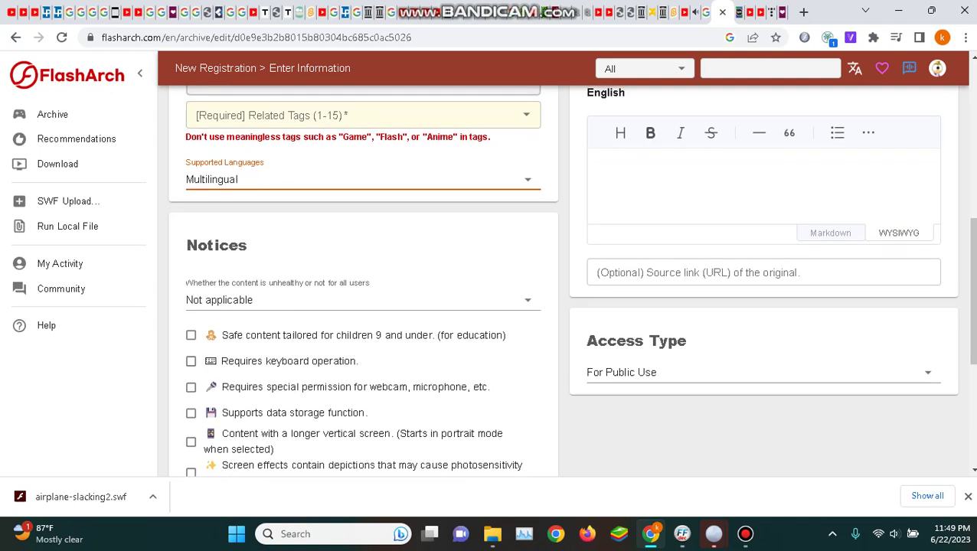
Step: Try out the downloaded airplane-slacking2.swf in Flash Player, close it and mark the game as requiring keyboard operation
click(82, 497)
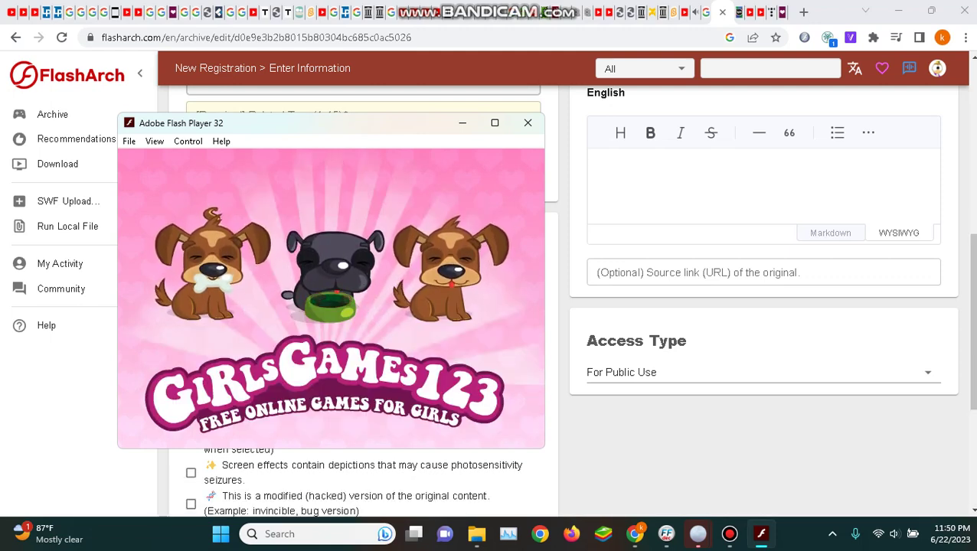
click(424, 398)
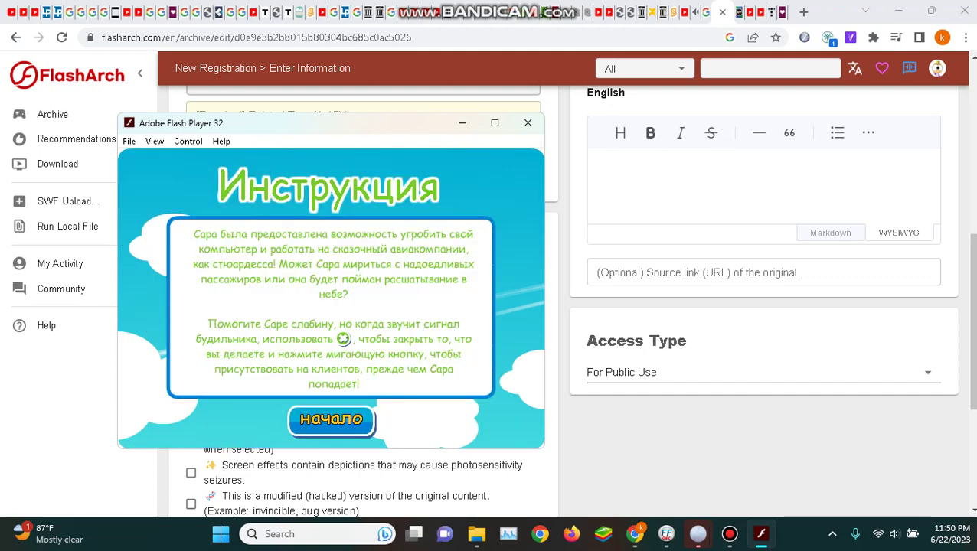
click(332, 418)
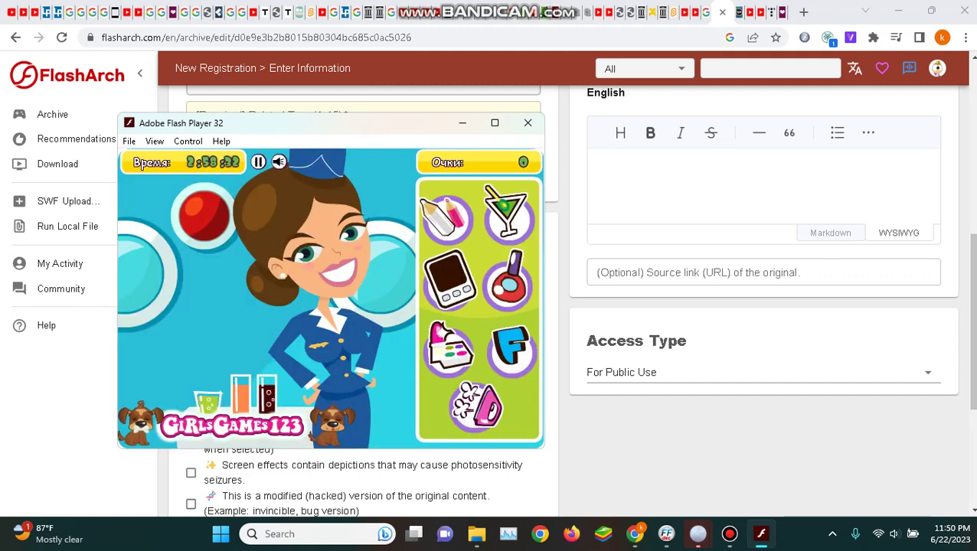
click(527, 123)
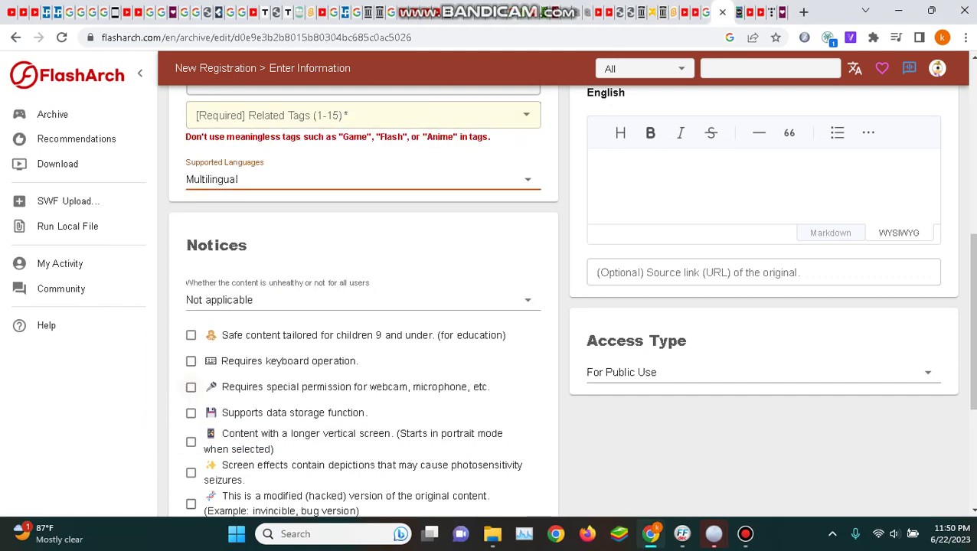
click(191, 361)
Step: Copy the Airplane Slacking description from its GirlsGames123 page into FlashArch's English content description, without trailing blank lines
scroll(192, 361, up, 1)
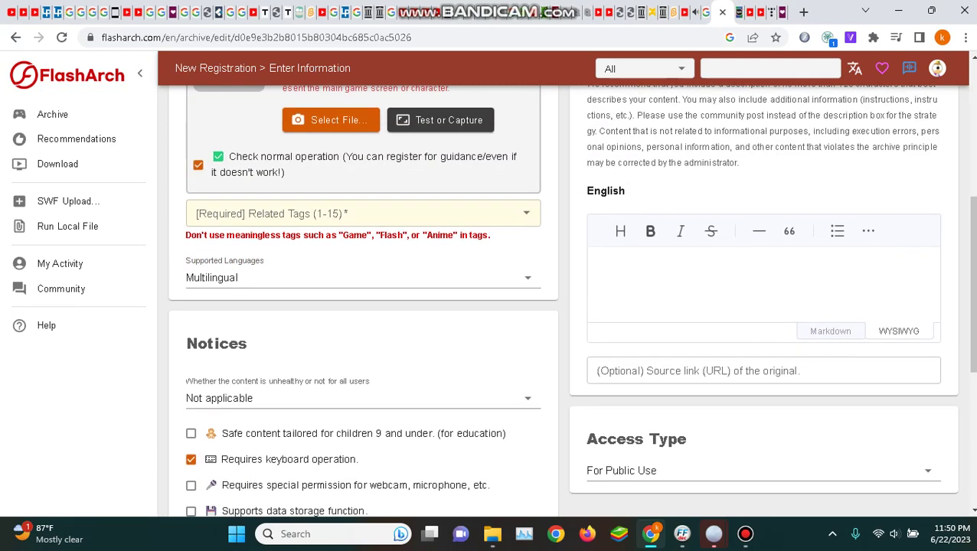
click(781, 12)
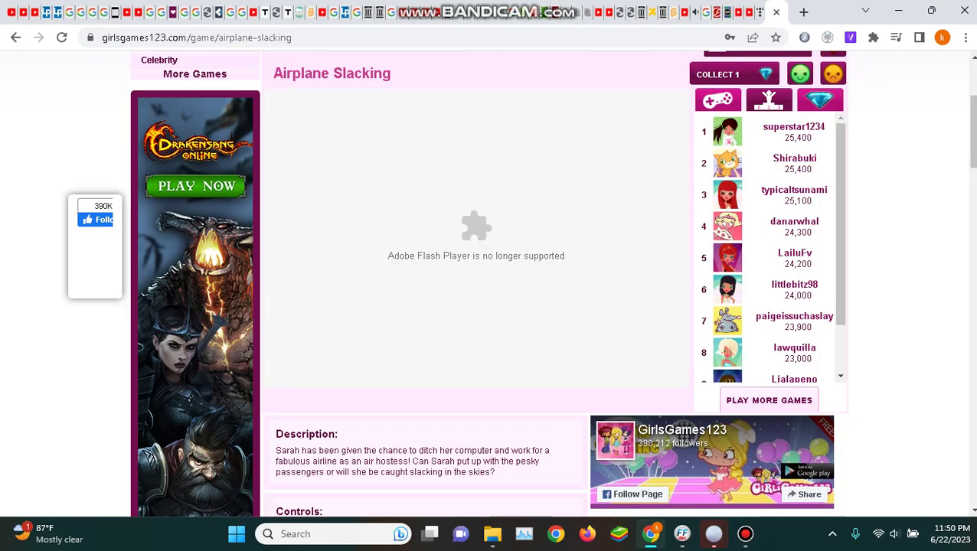
scroll(488, 283, down, 2)
triple_click(292, 328)
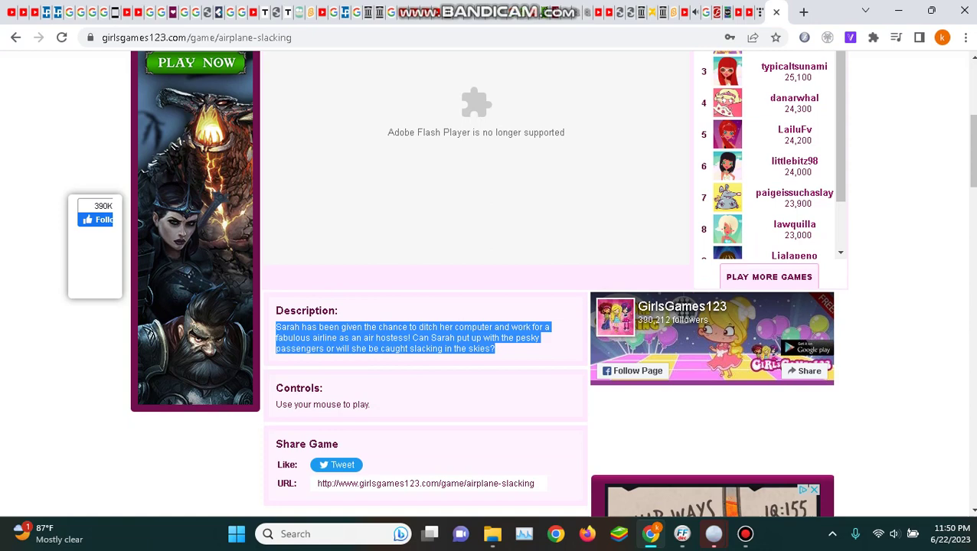
right_click(292, 330)
click(330, 342)
click(331, 342)
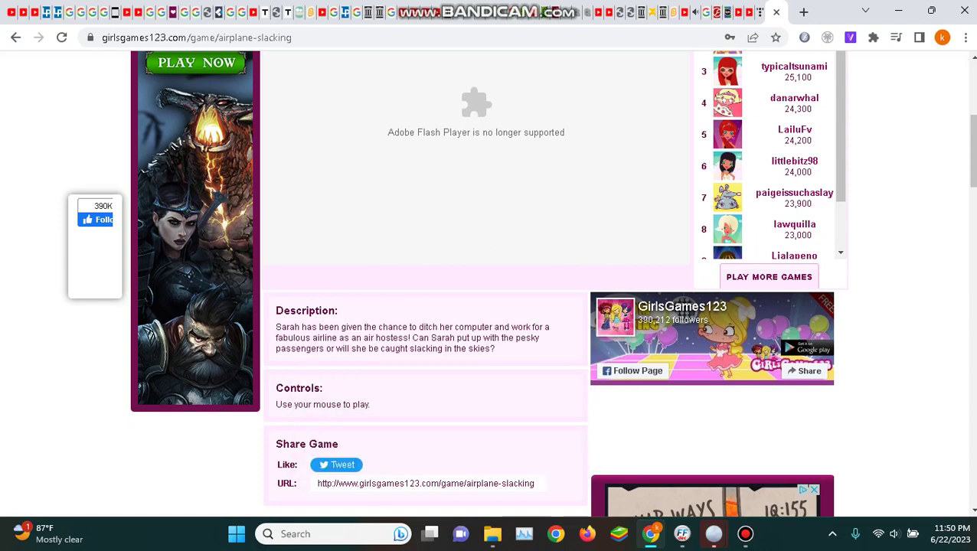
click(717, 12)
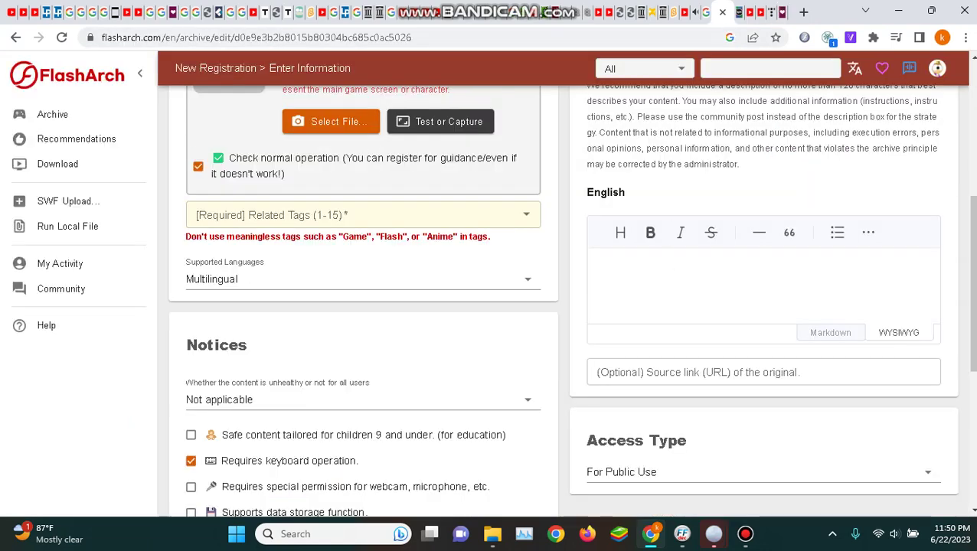
right_click(655, 294)
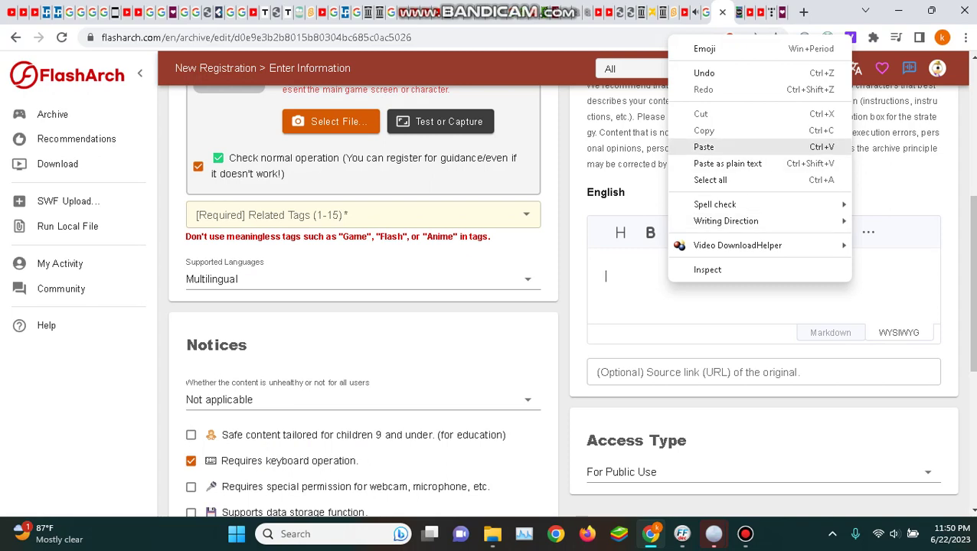
click(693, 146)
key(BackSpace)
key(BackSpace)
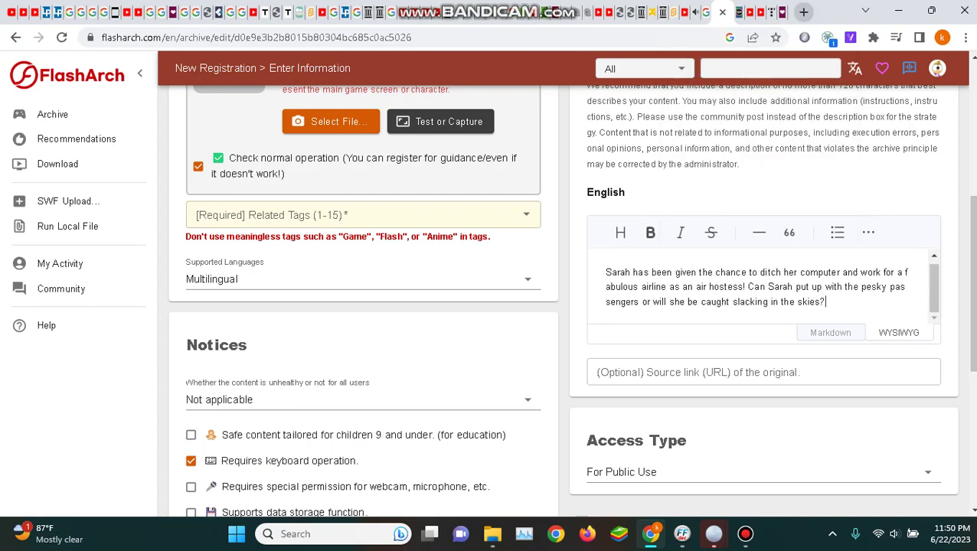
Step: Copy the web address of the GirlsGames123 Airplane Slacking page into FlashArch's optional source link
key(ctrl+Tab)
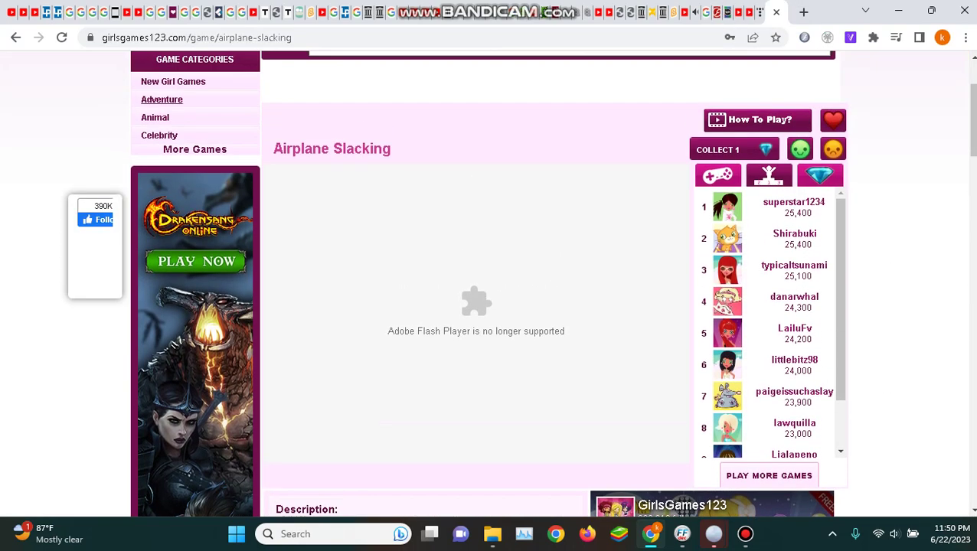
click(211, 37)
right_click(211, 39)
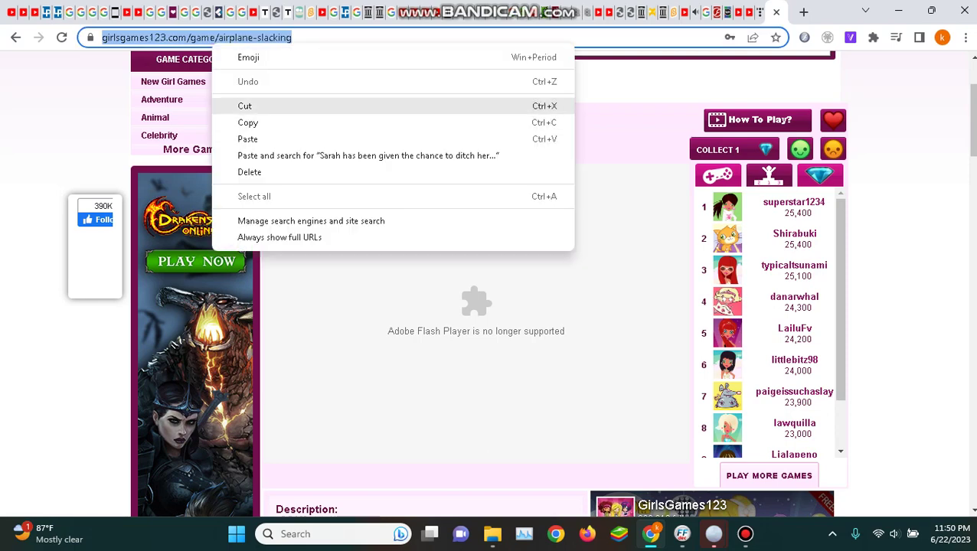
click(248, 123)
click(306, 123)
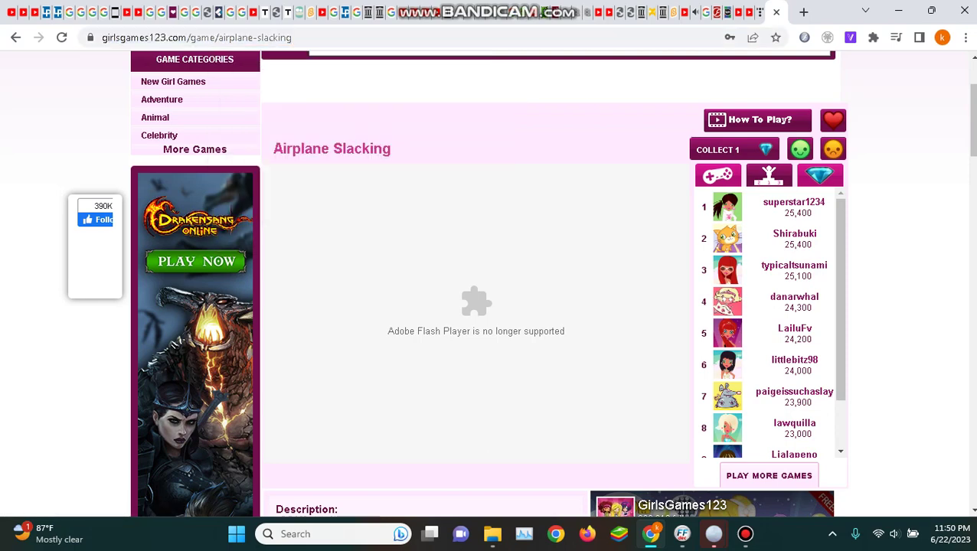
key(ctrl+shift+Tab)
click(626, 371)
right_click(626, 371)
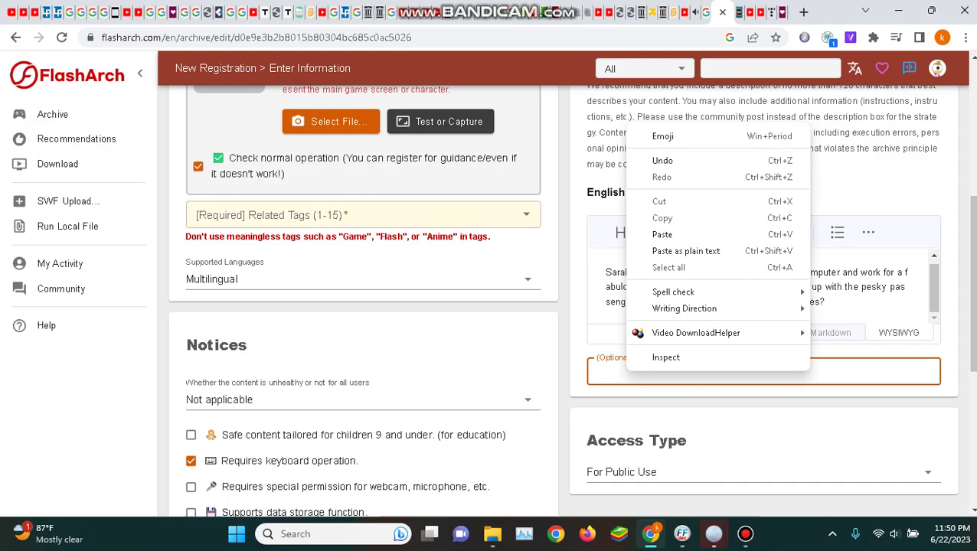
click(662, 234)
Step: Search Google Images for "airplane slacking" in a new browser tab
scroll(661, 234, up, 2)
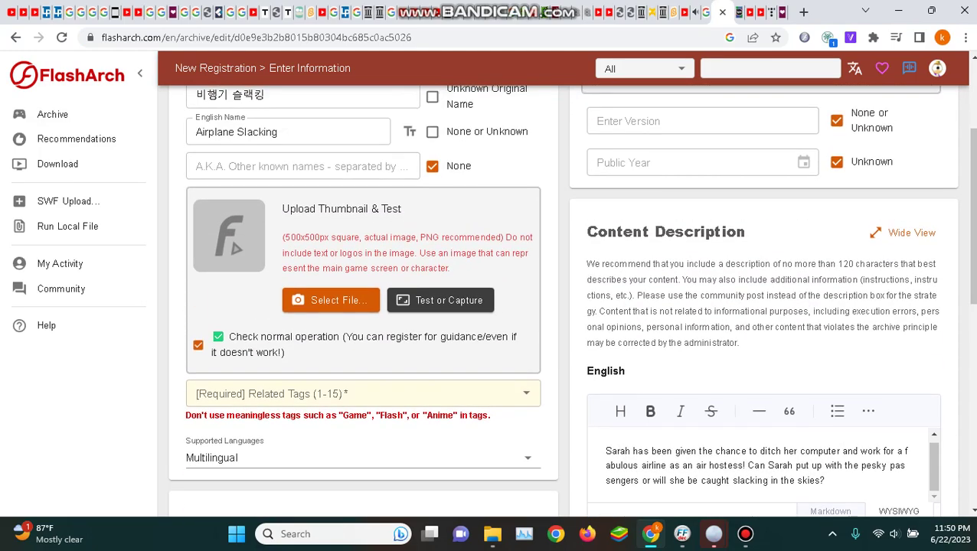
scroll(661, 234, up, 1)
scroll(571, 300, up, 1)
scroll(571, 300, down, 10)
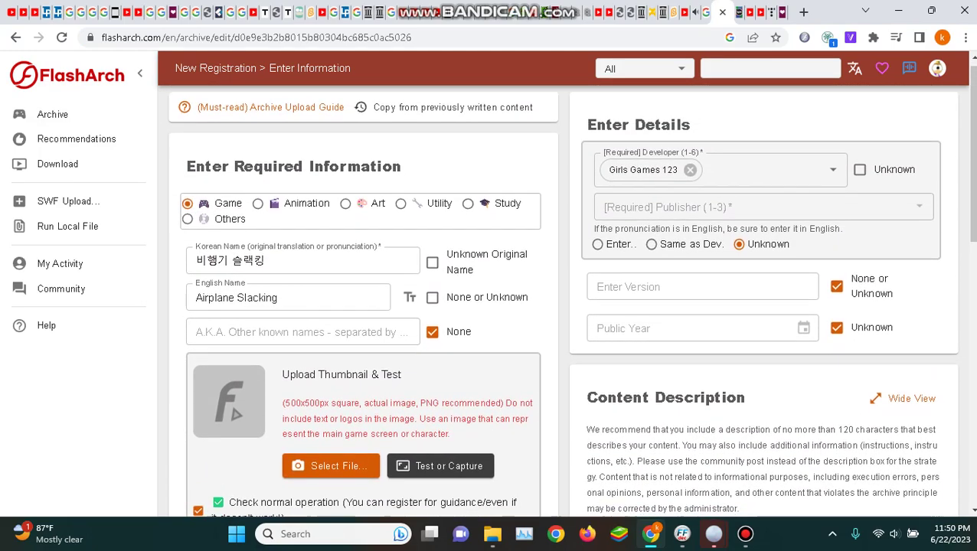
scroll(570, 300, down, 2)
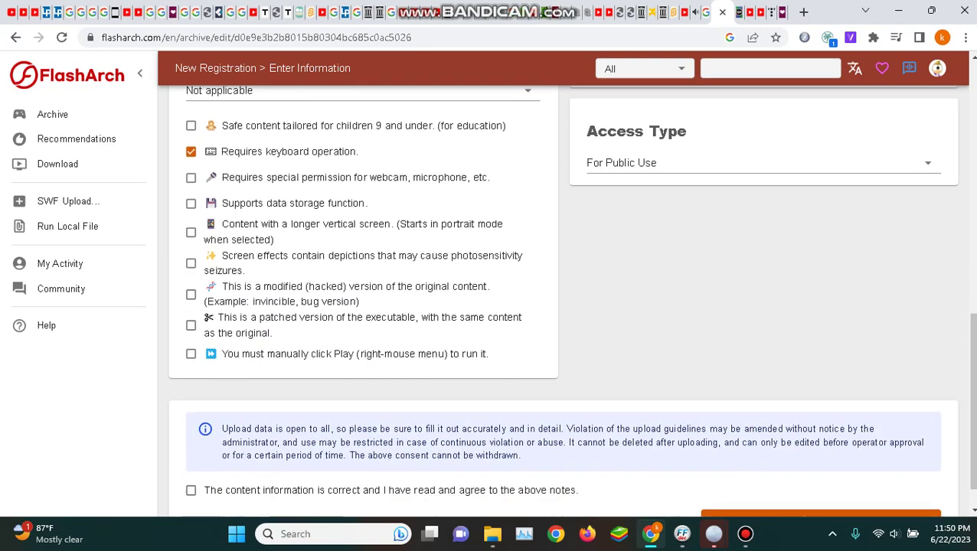
scroll(571, 300, up, 6)
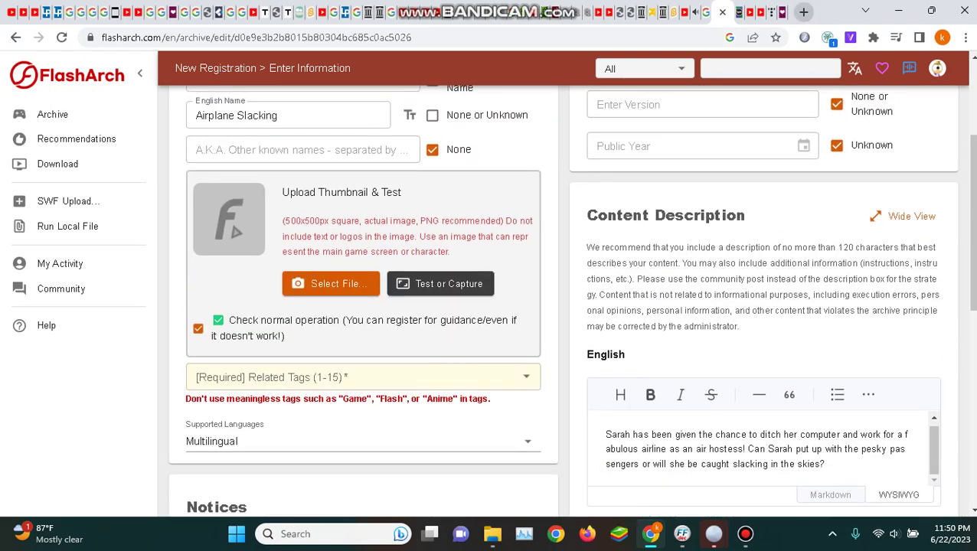
click(803, 12)
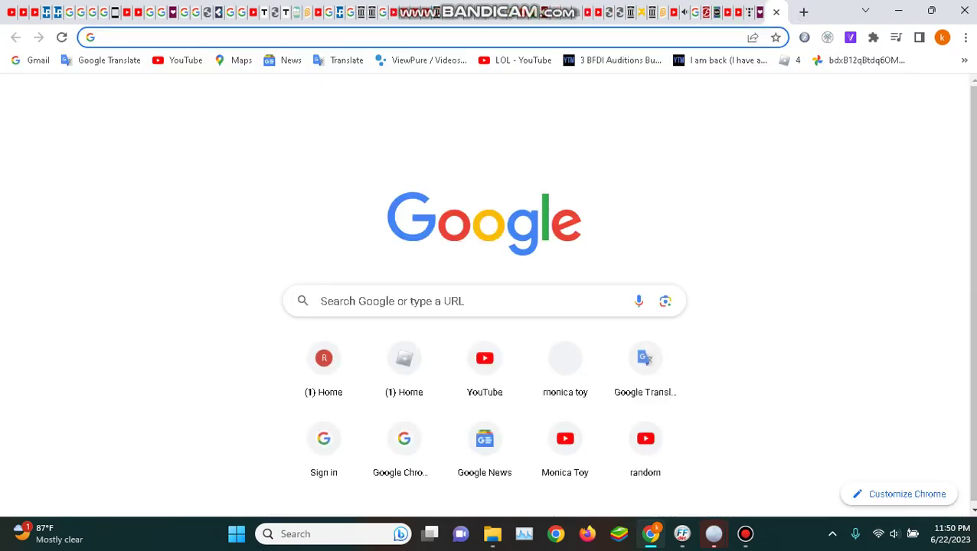
text(airpla)
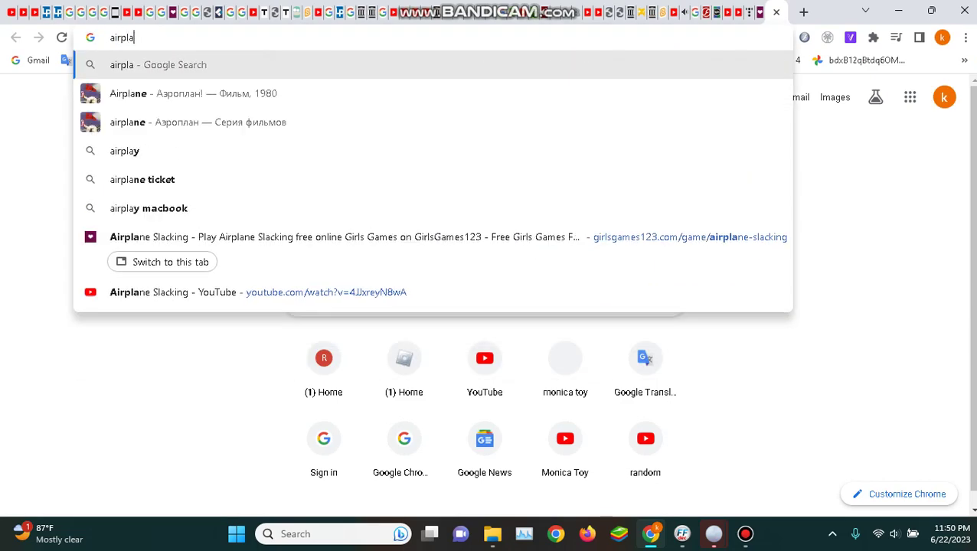
text(ne slacking)
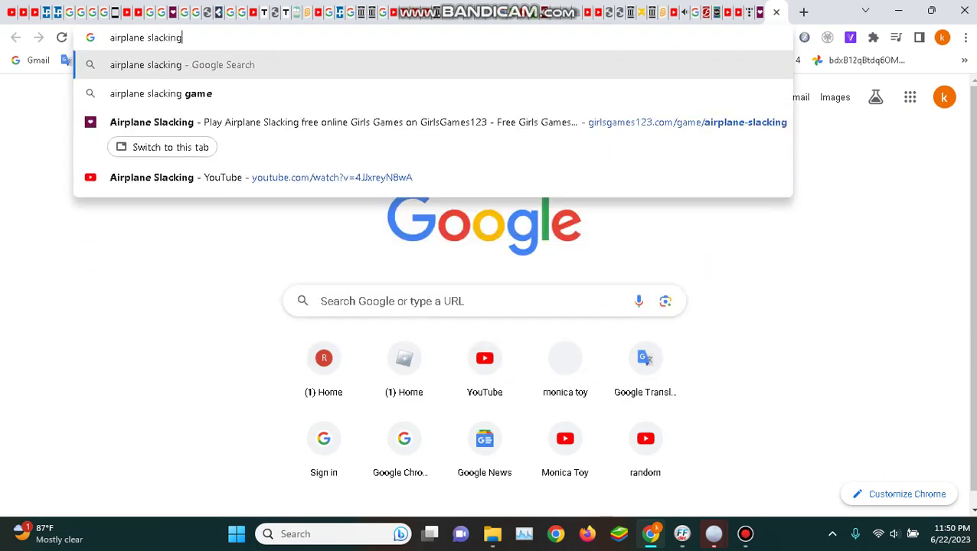
key(Return)
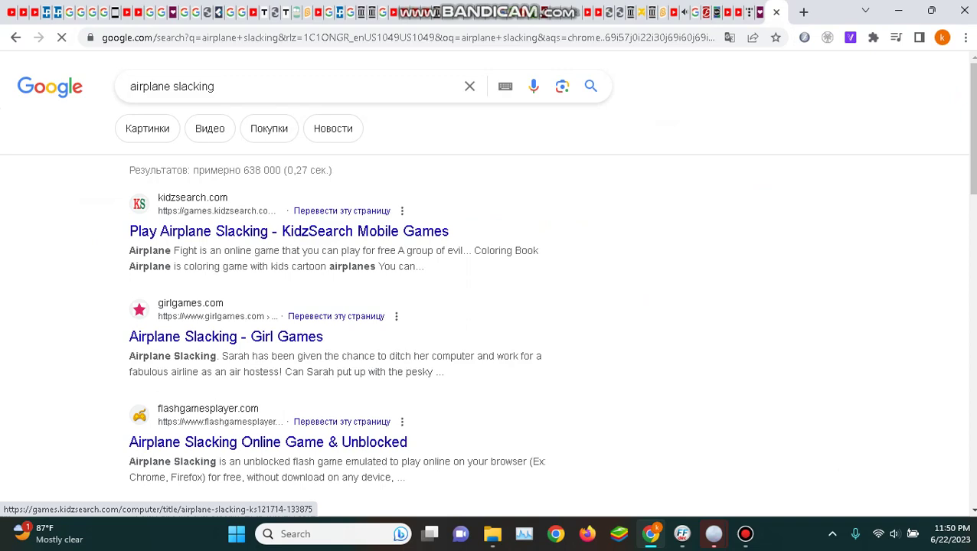
click(147, 128)
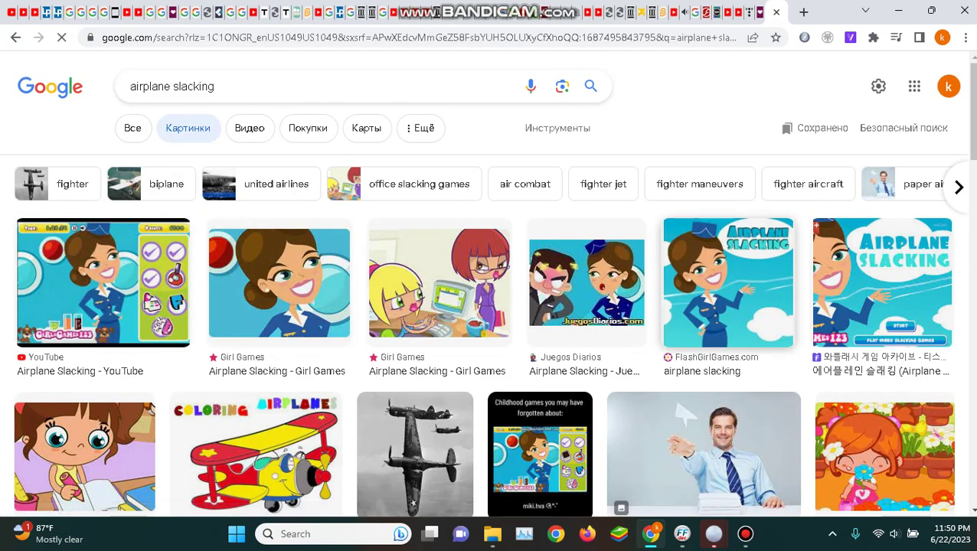
Step: Save the square Airplane Slacking picture from FlashGirlGames.com to Downloads as the JPEG image airplaneslacking
click(728, 282)
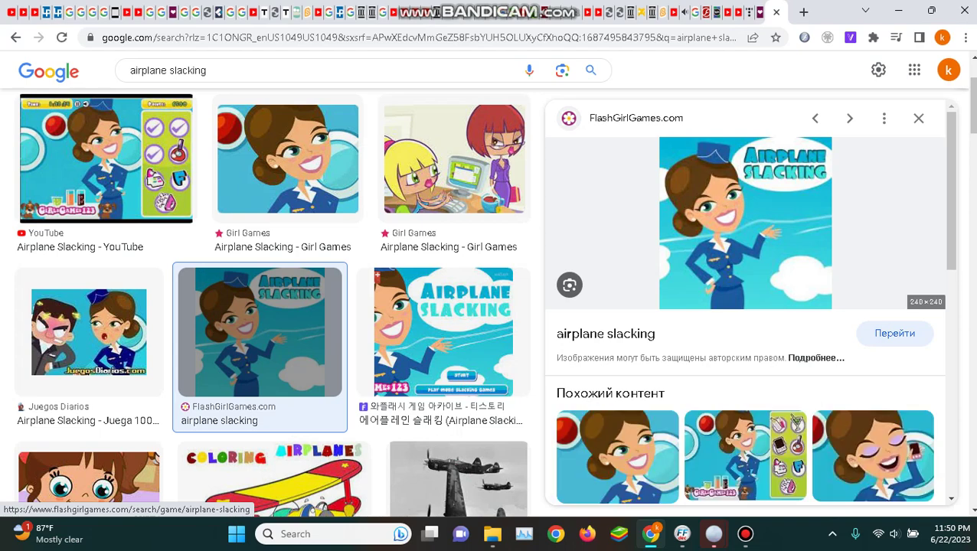
right_click(750, 239)
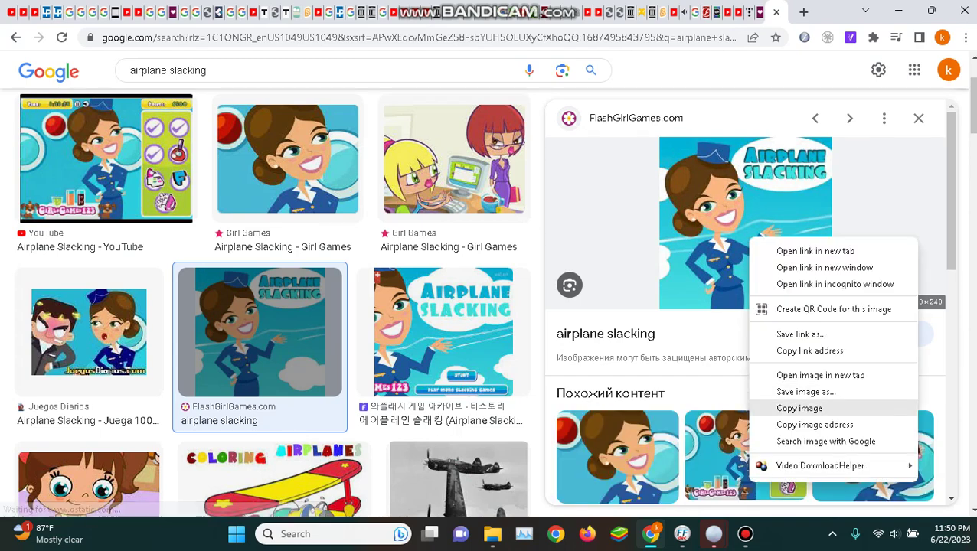
click(798, 408)
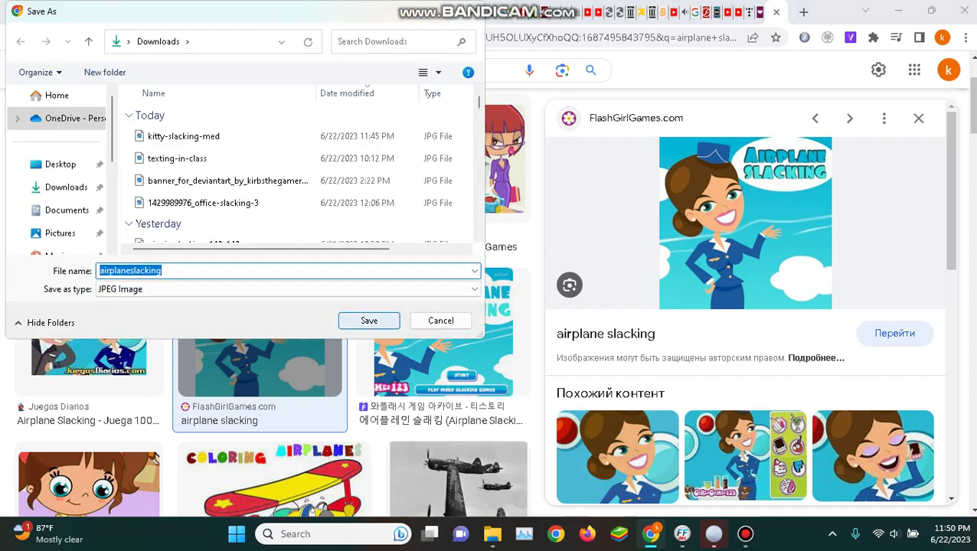
key(Return)
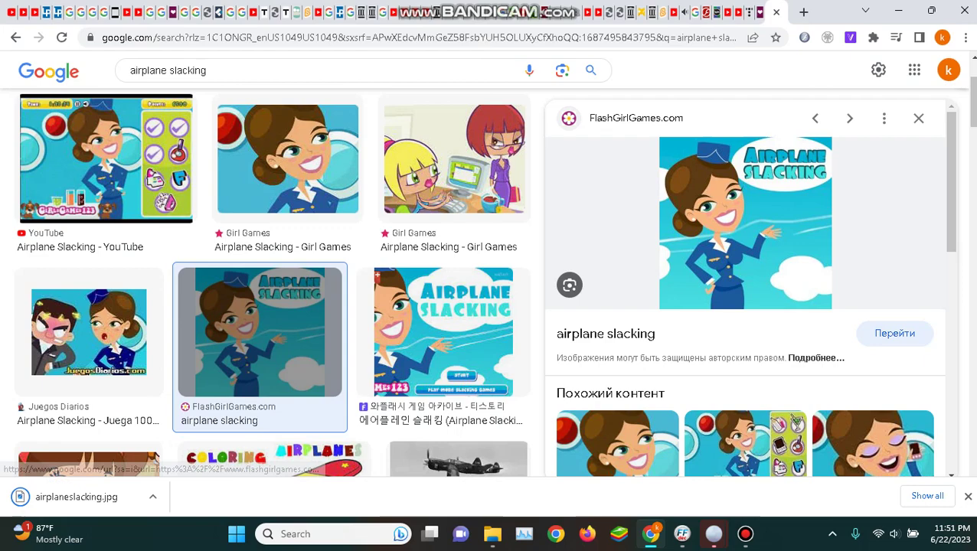
Step: Return to the FlashArch registration form and upload airplaneslacking.jpg as the game's thumbnail
click(703, 12)
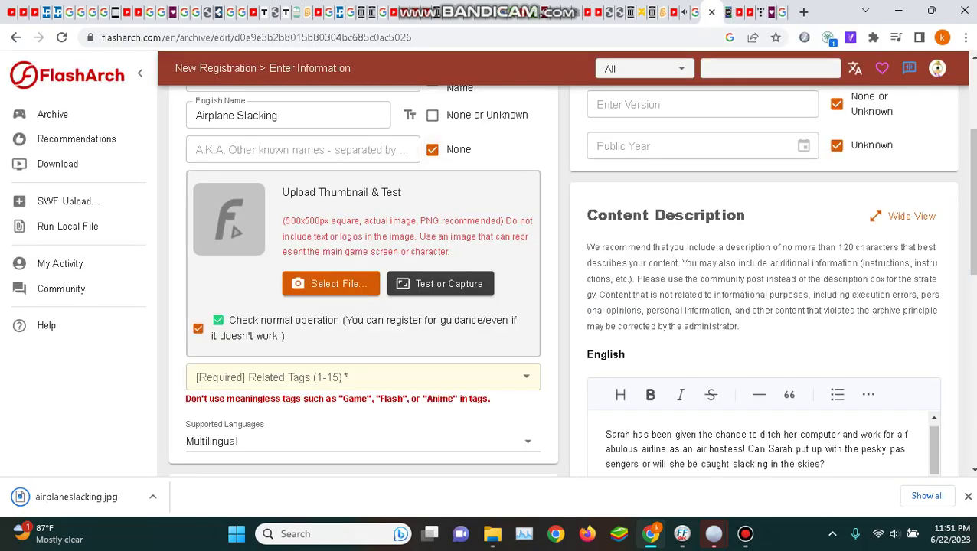
click(321, 283)
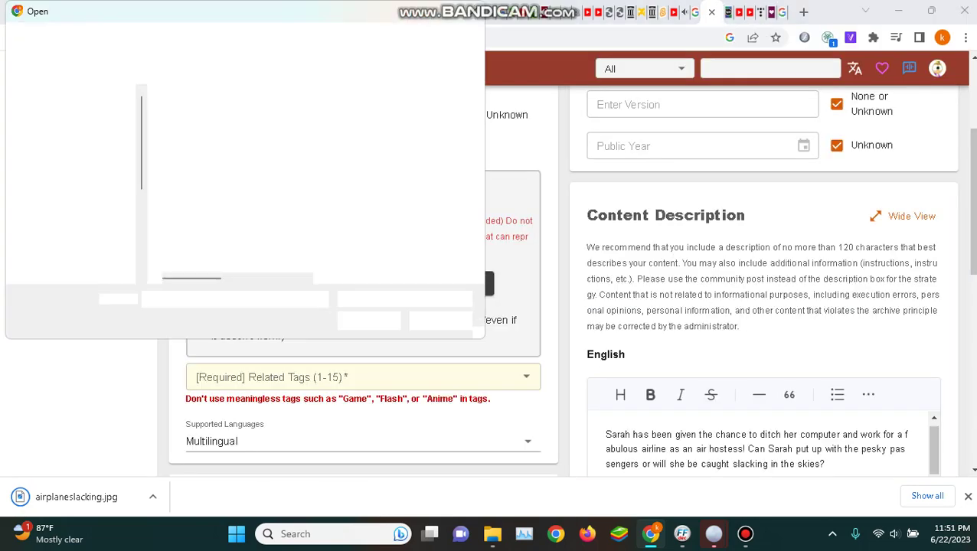
double_click(222, 136)
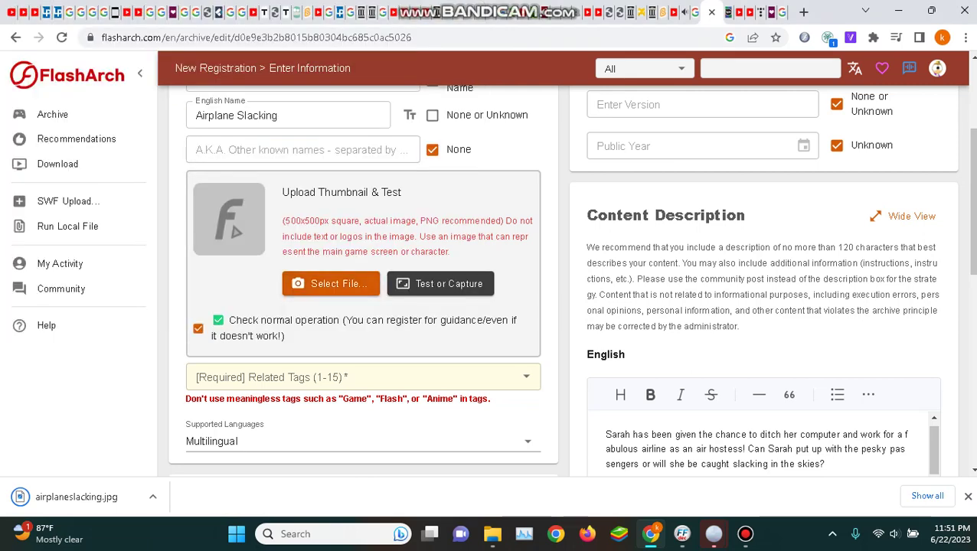
scroll(563, 280, up, 1)
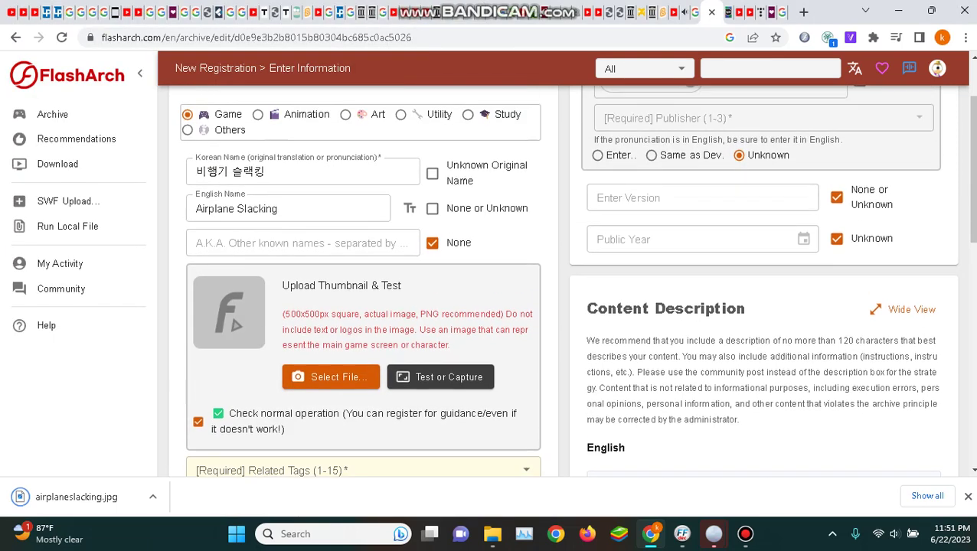
scroll(566, 276, up, 1)
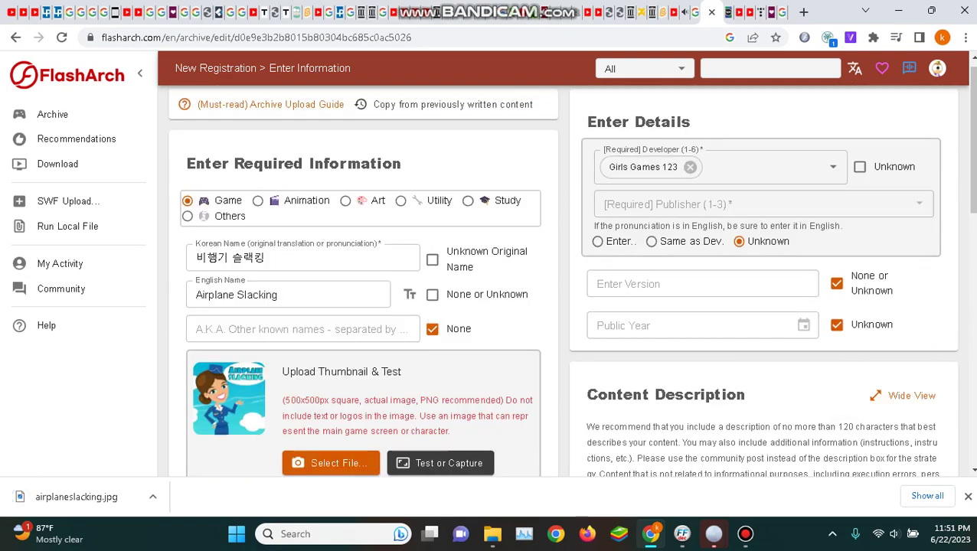
scroll(566, 275, down, 3)
scroll(567, 298, down, 4)
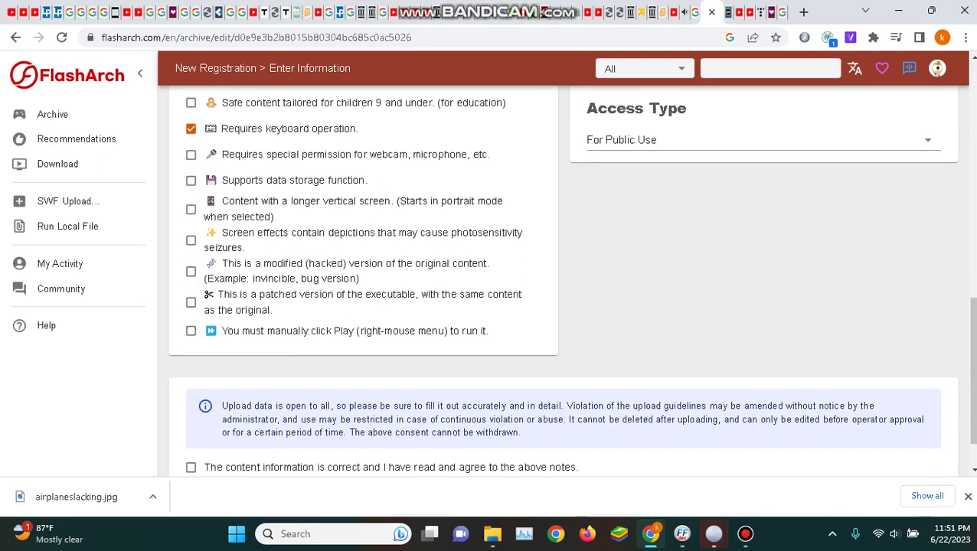
scroll(191, 436, down, 1)
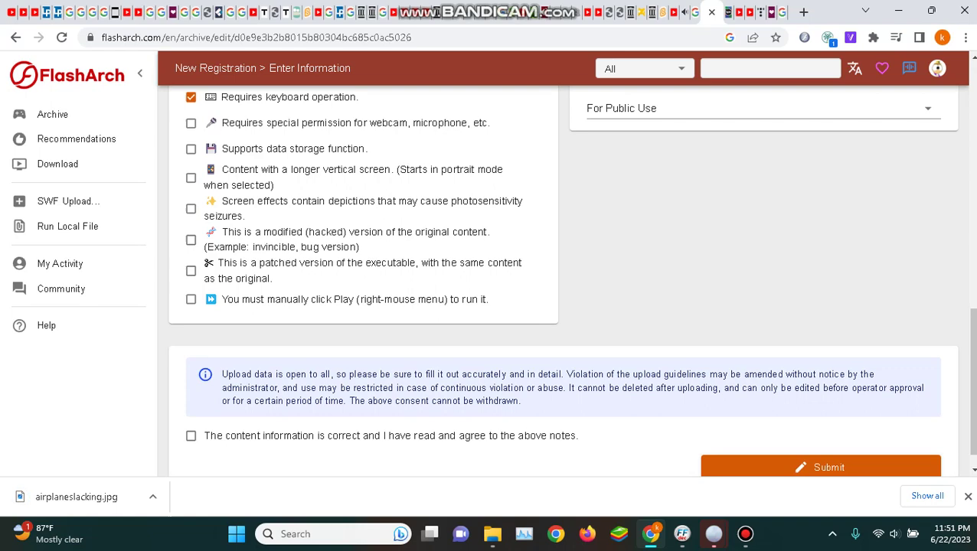
Step: Agree that the content information is correct and the notes are read, and try to submit the Airplane Slacking registration
click(191, 435)
click(821, 467)
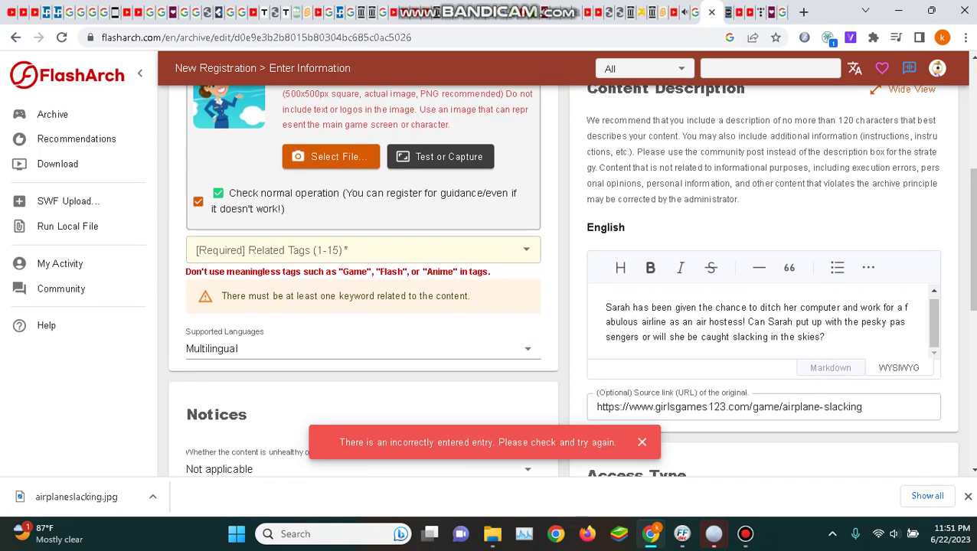
Step: Add the related tags Slacking, Airplane-slacking and Airplane to the game's registration
click(345, 251)
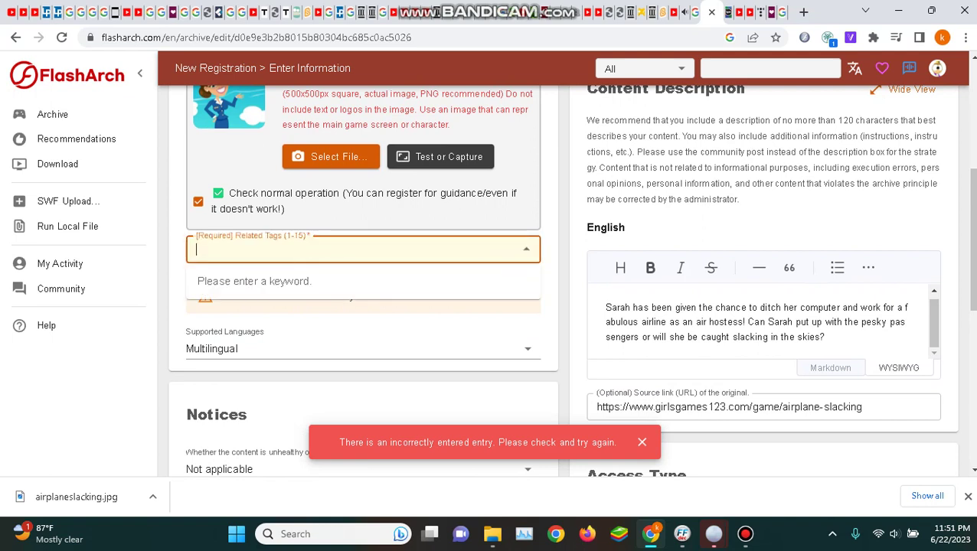
text(slacking)
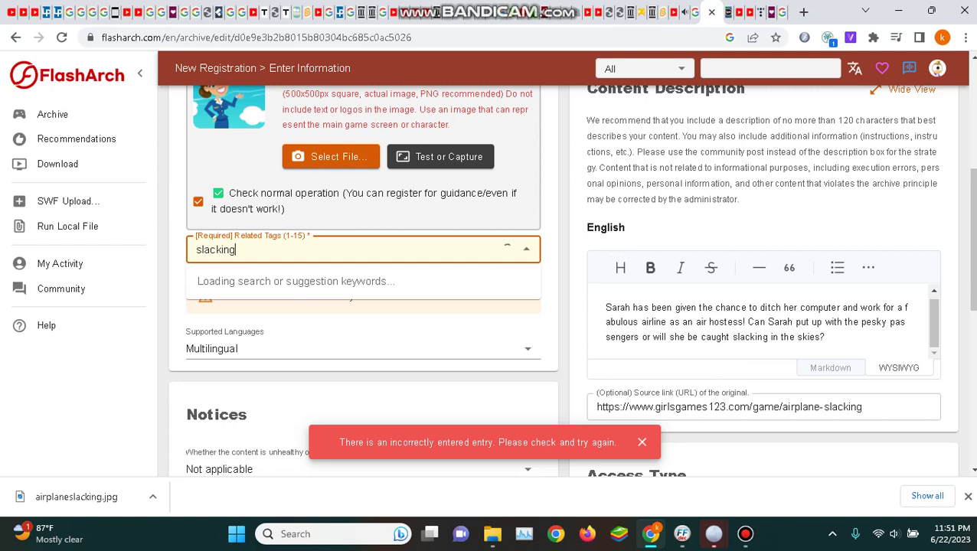
key(Return)
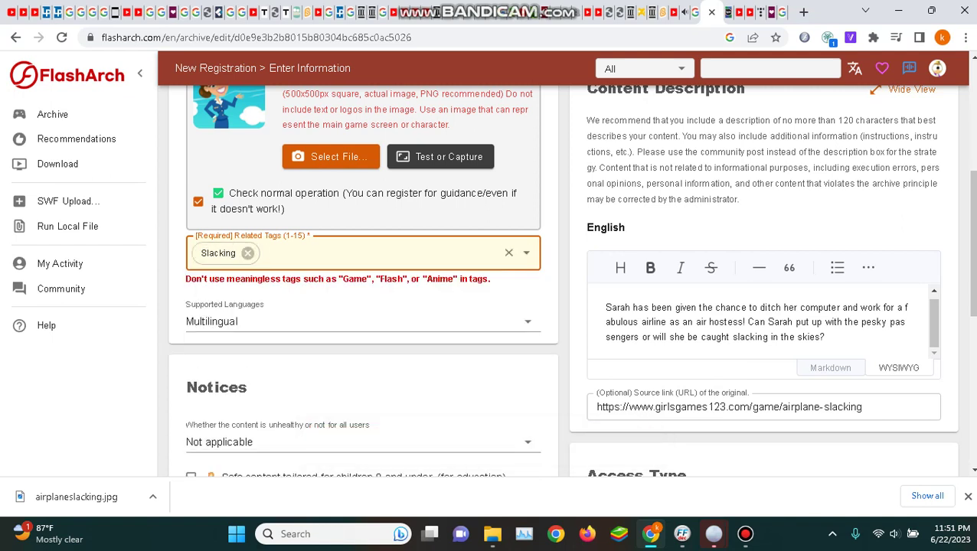
text(airpla)
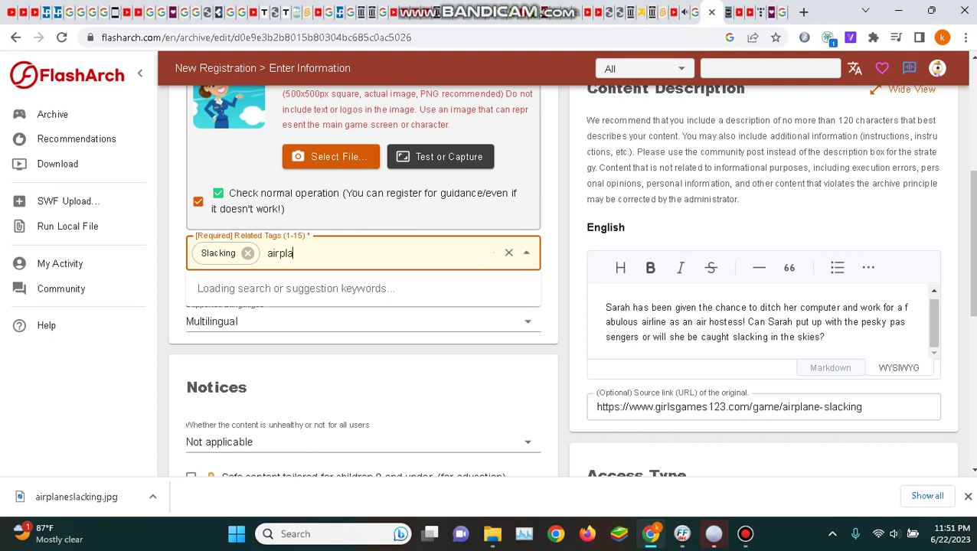
text(ne-slacking)
key(Return)
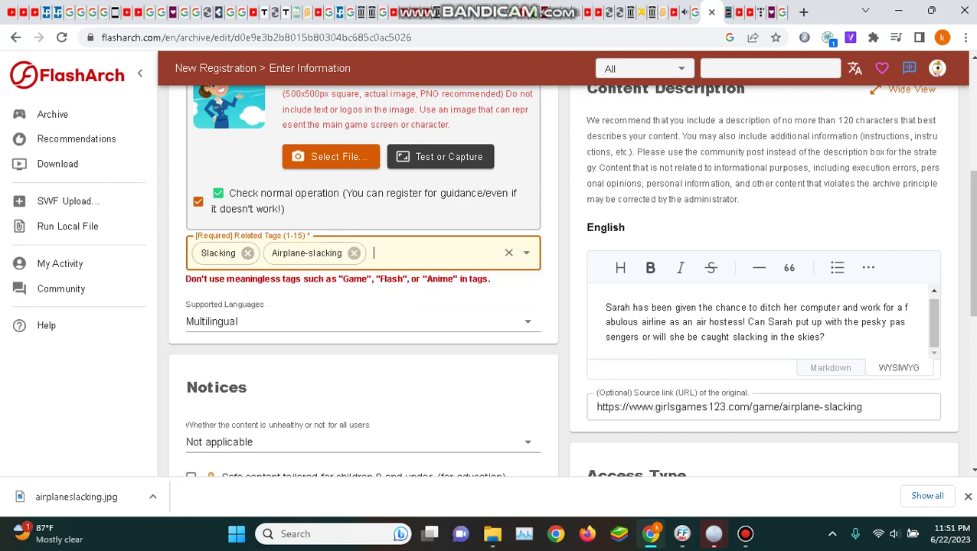
text(air)
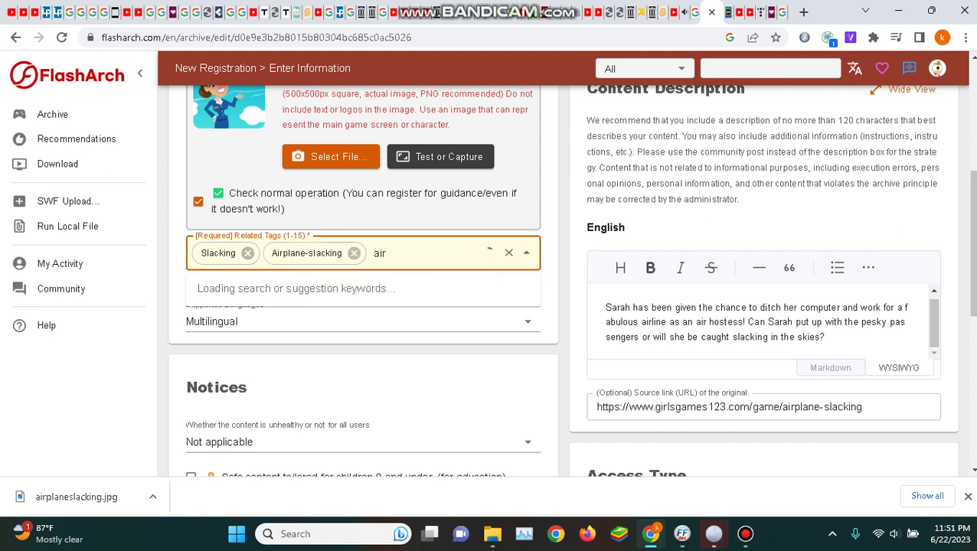
text(plane)
key(Return)
Step: Submit the registration with its tags and look over the Airplane Slacking game page
scroll(571, 281, down, 10)
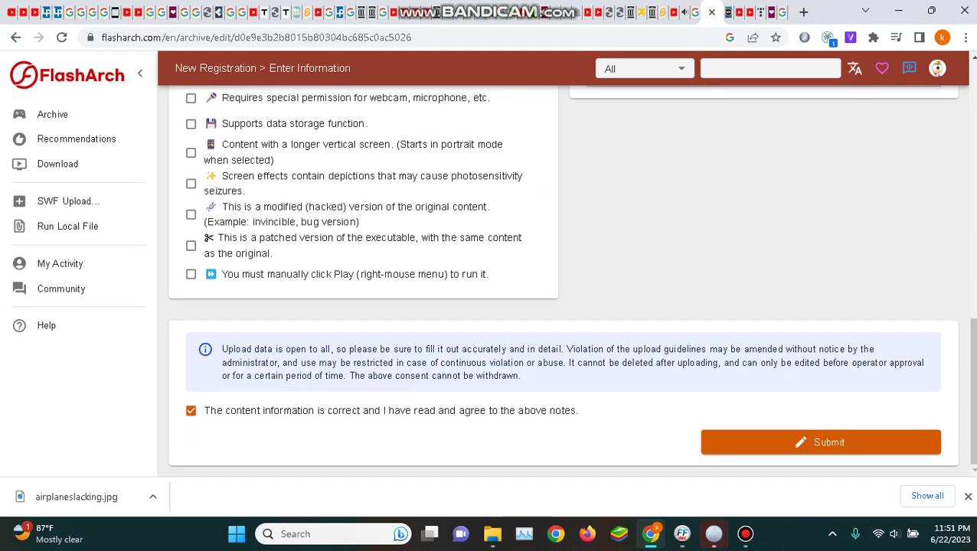
click(821, 442)
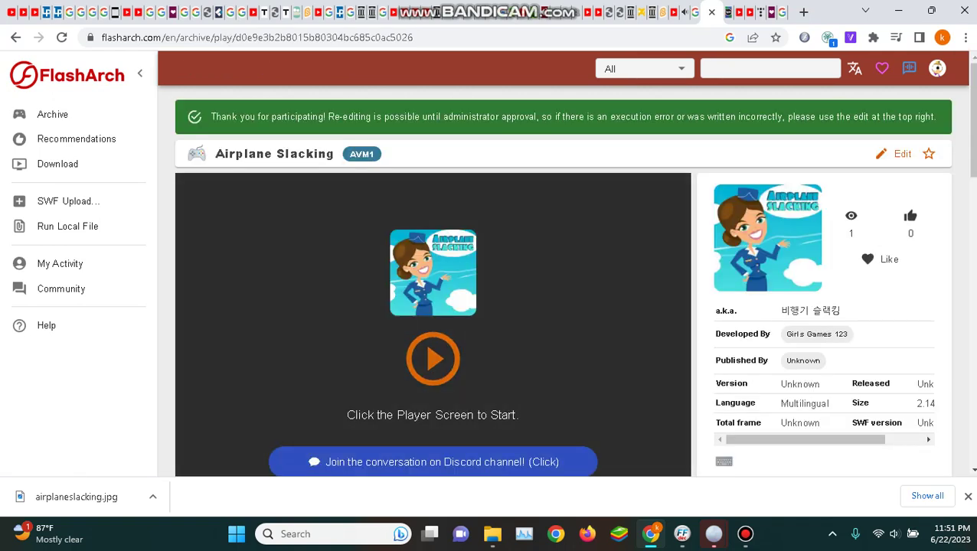
scroll(574, 269, down, 1)
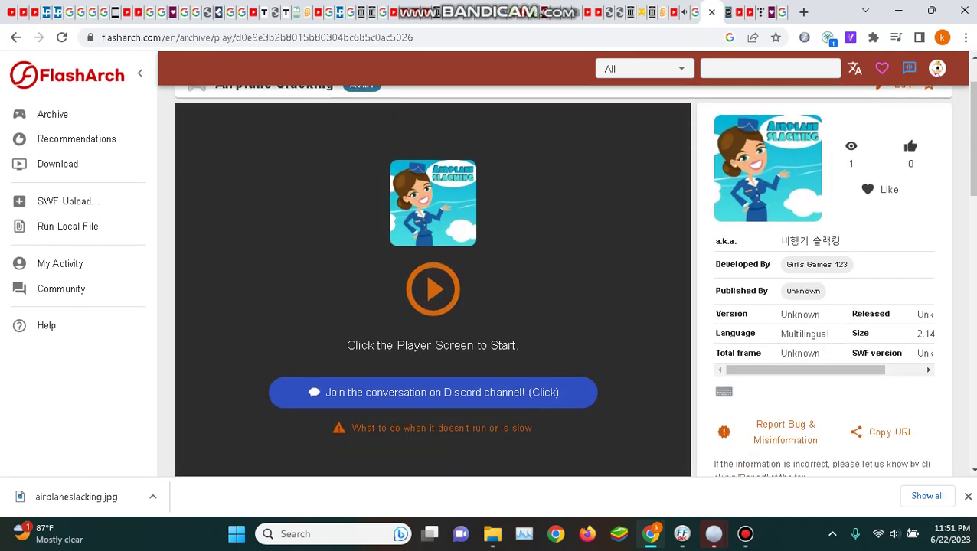
Step: Switch to the YouTube Studio page with the channel's published comments
click(11, 12)
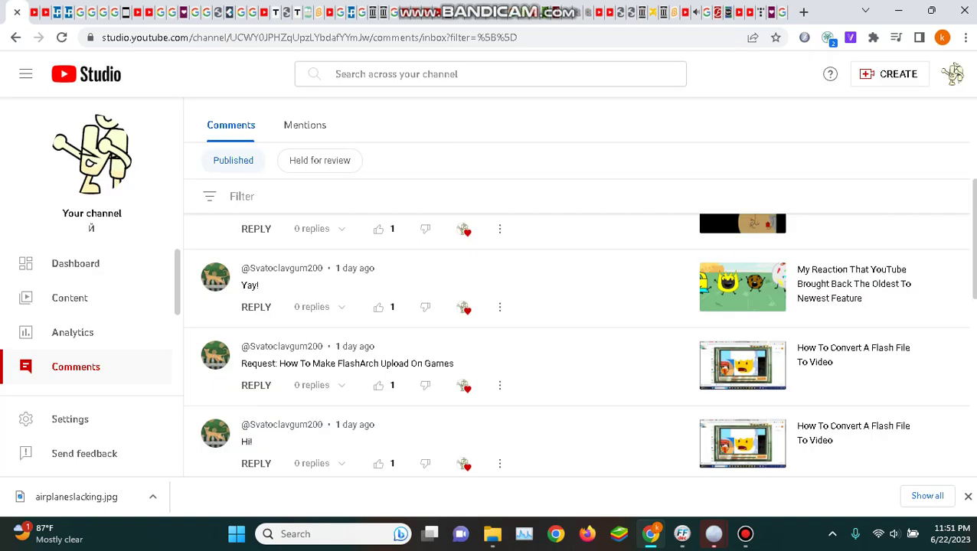